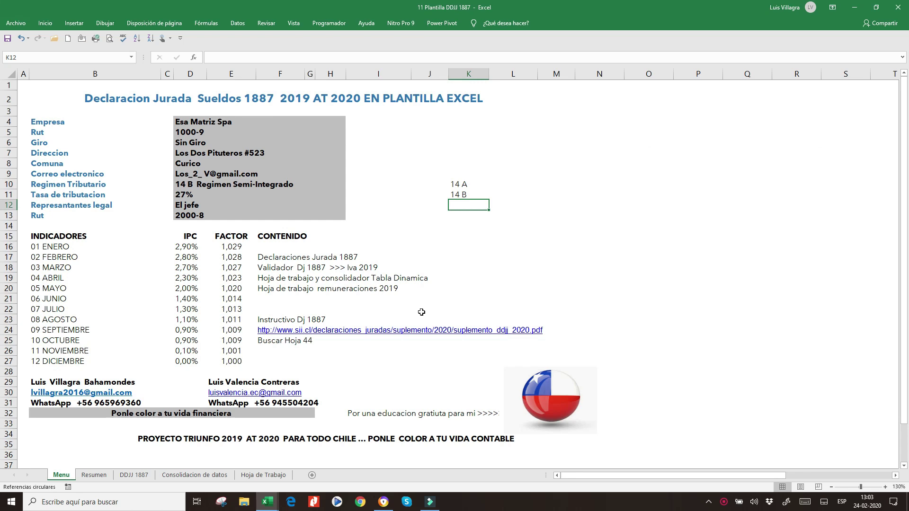
- Set the Regimen Tributario of the company on the Menu sheet to 14 C Regimen Simplificado
click(153, 99)
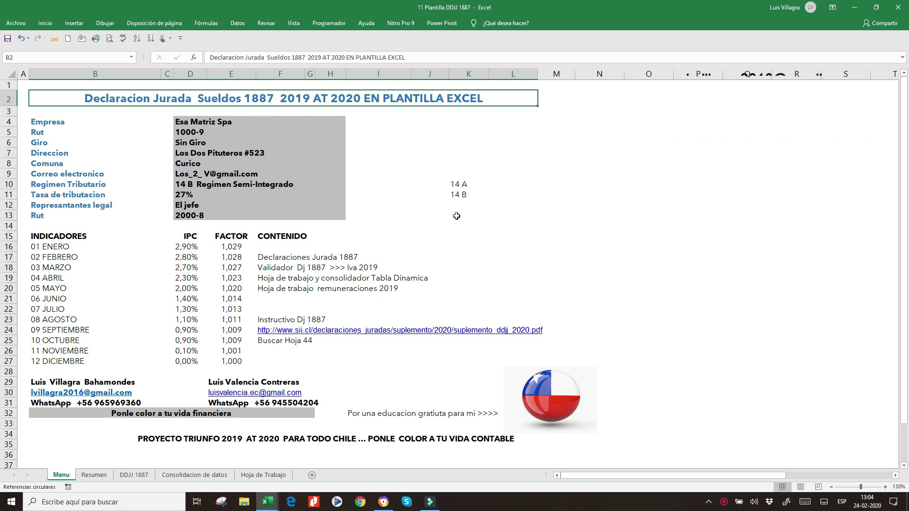
click(459, 186)
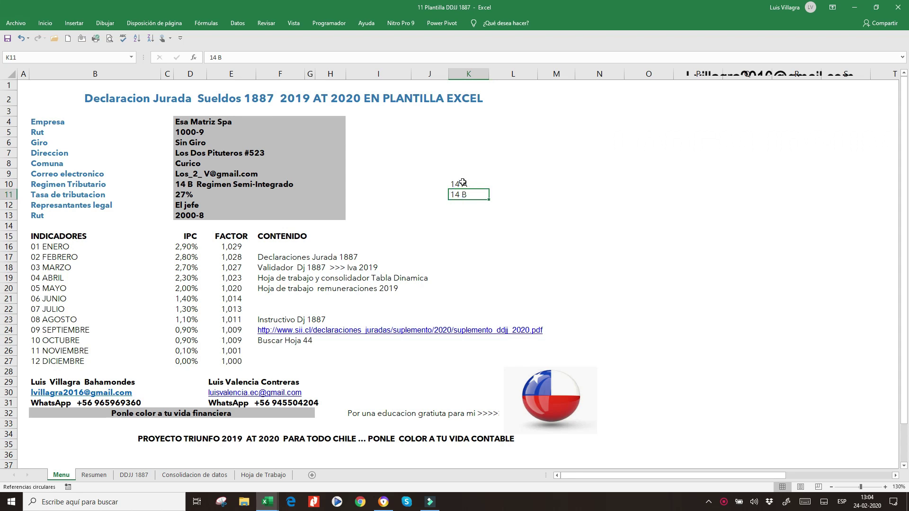
click(457, 195)
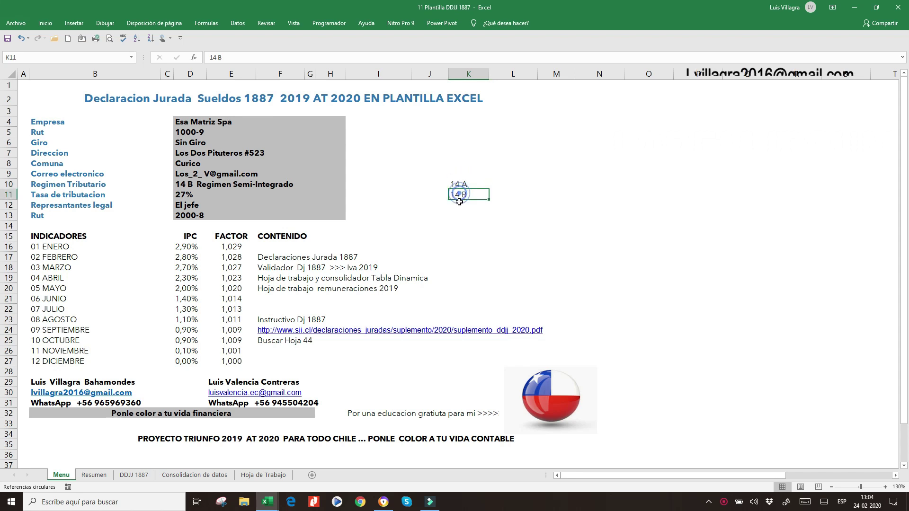
click(322, 186)
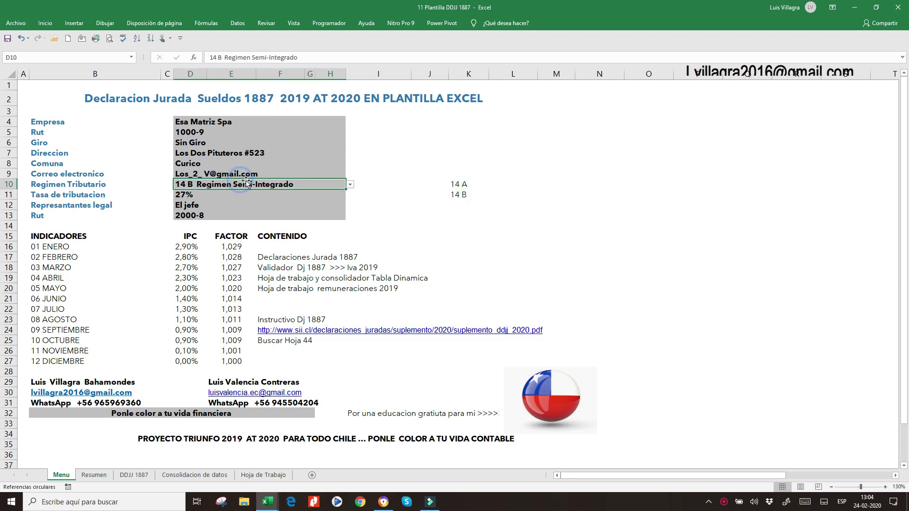
click(351, 186)
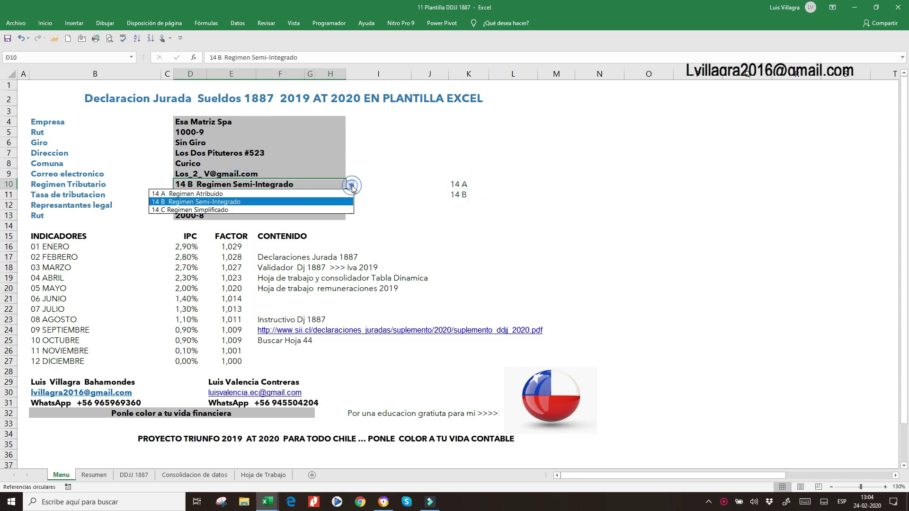
click(214, 210)
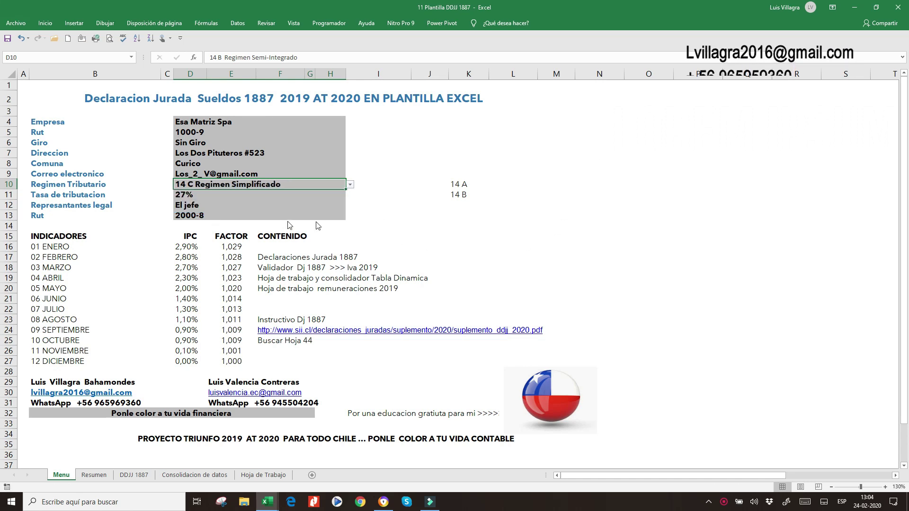
- Replace the 14 C entry in the tax regime source list (cell X4) with 14 TER
drag(592, 475, 699, 466)
click(788, 121)
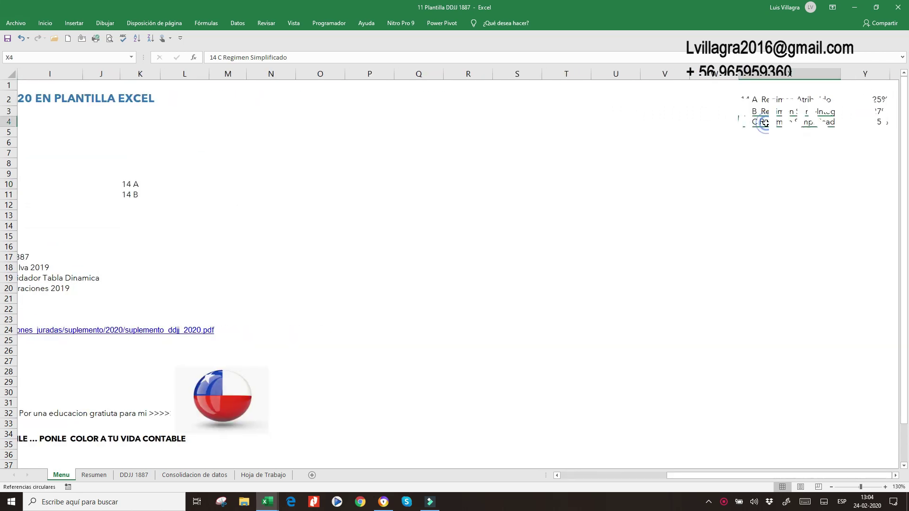
click(222, 57)
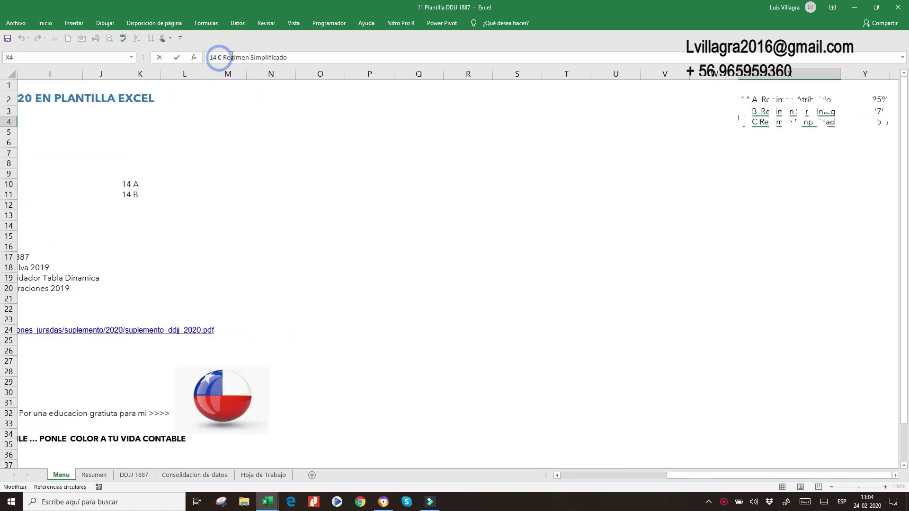
key(Delete)
key(Delete)
text(TER)
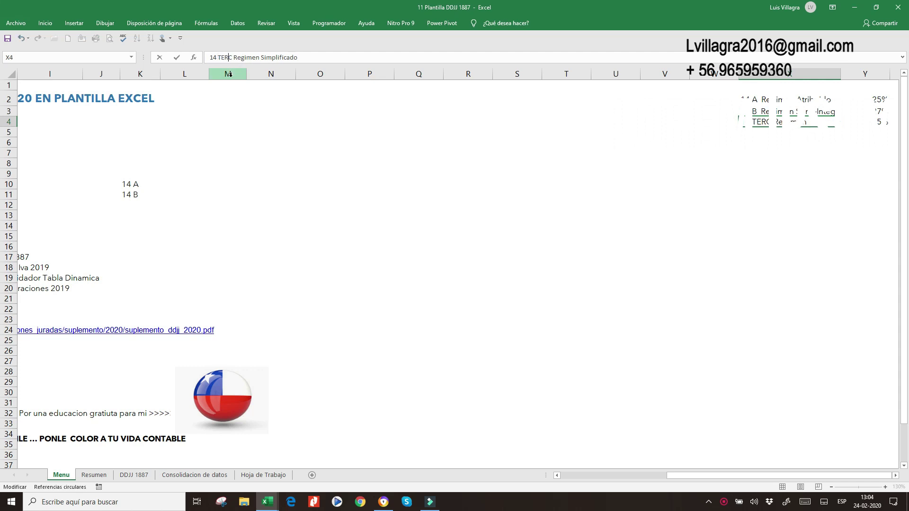
key(Delete)
key(Delete)
key(Delete)
key(Delete)
key(Delete)
key(Delete)
key(Delete)
key(Delete)
key(Delete)
key(Delete)
key(Delete)
key(Delete)
key(Delete)
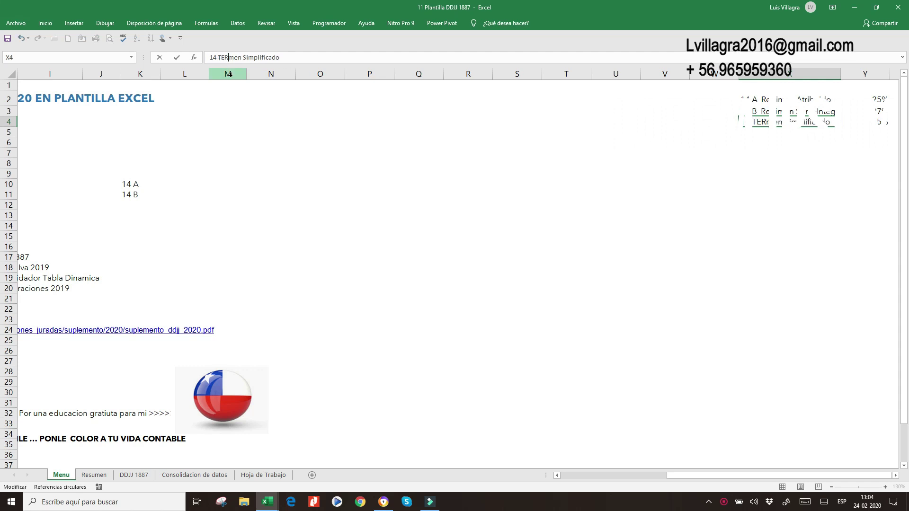
key(Delete)
key(Delete)
key(Delete)
key(Delete)
key(Delete)
key(Delete)
key(Delete)
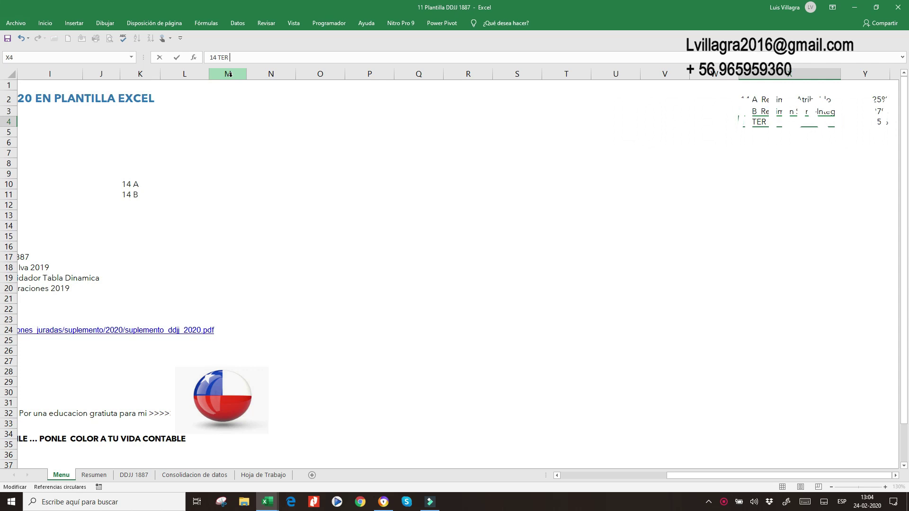
key(Return)
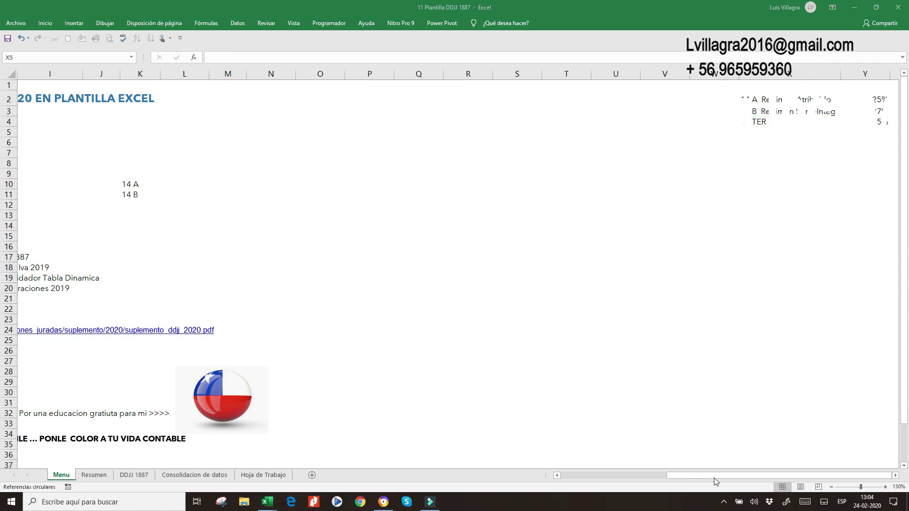
- Clear the stray 14 A and 14 B entries in K10:K11 beside the company data
drag(685, 472, 651, 476)
drag(573, 480, 563, 479)
click(444, 175)
drag(461, 184, 458, 194)
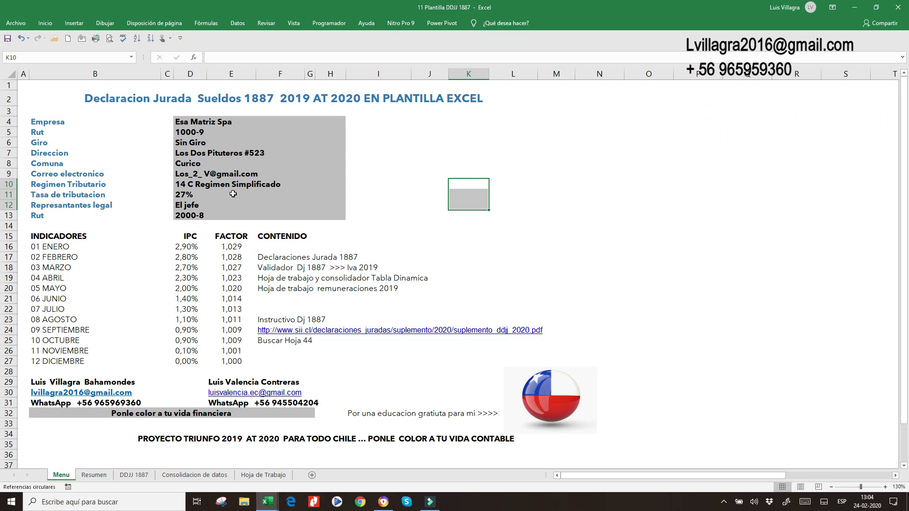
- Review the company data fields on the Menu sheet, from email and address to tax regime, rate and legal representative
click(269, 174)
click(219, 151)
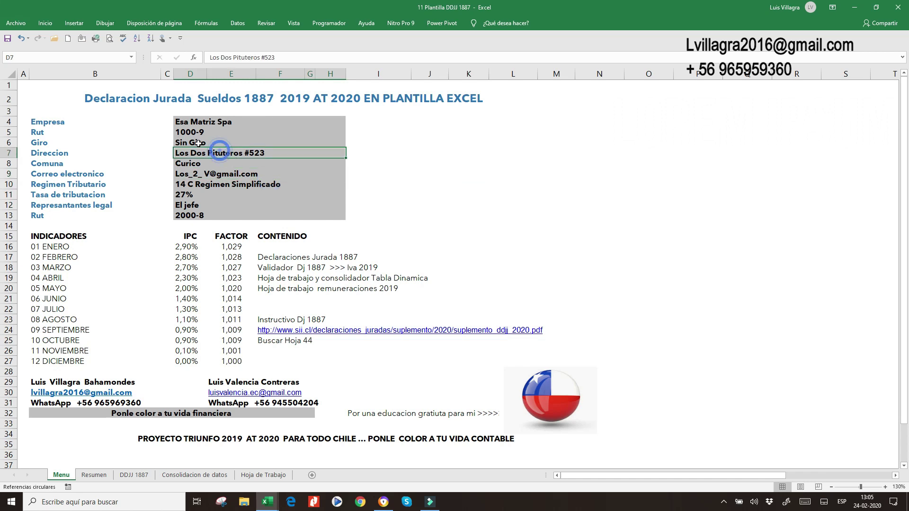
click(198, 143)
click(201, 155)
click(199, 165)
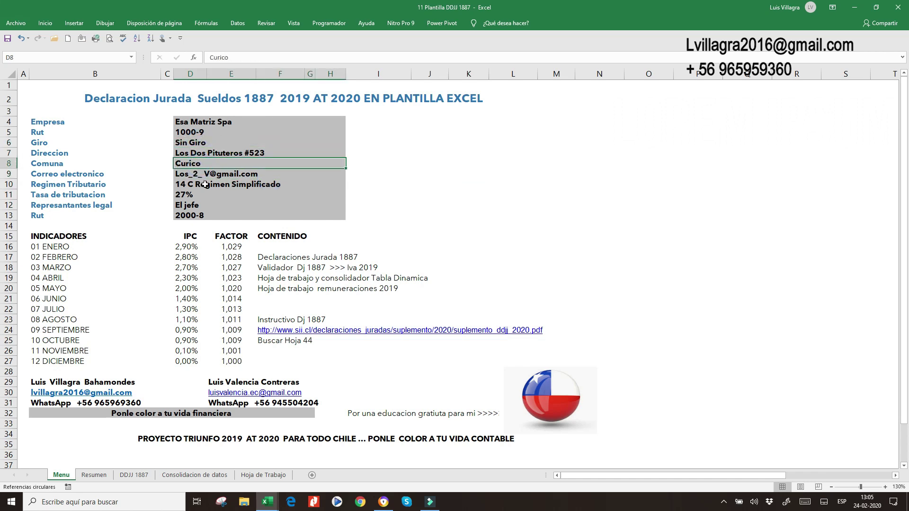
click(204, 184)
click(181, 195)
click(191, 206)
click(515, 151)
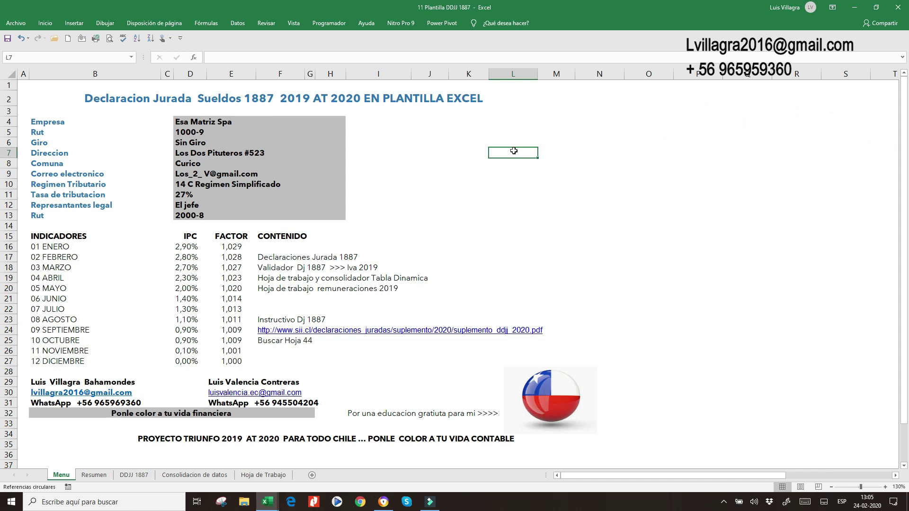
- Examine the monthly IPC values, the FACTOR formulas for January and February, and the CONTENIDO list
click(181, 248)
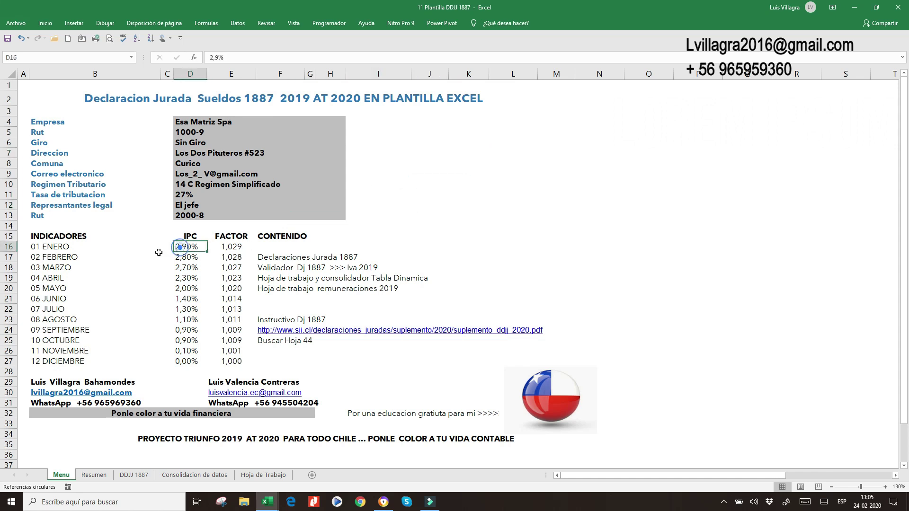
click(189, 350)
click(195, 246)
click(236, 247)
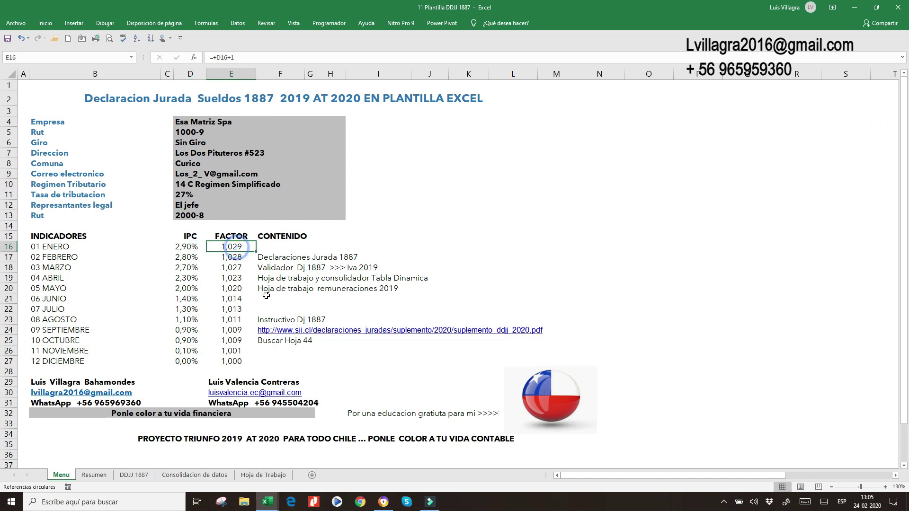
click(241, 258)
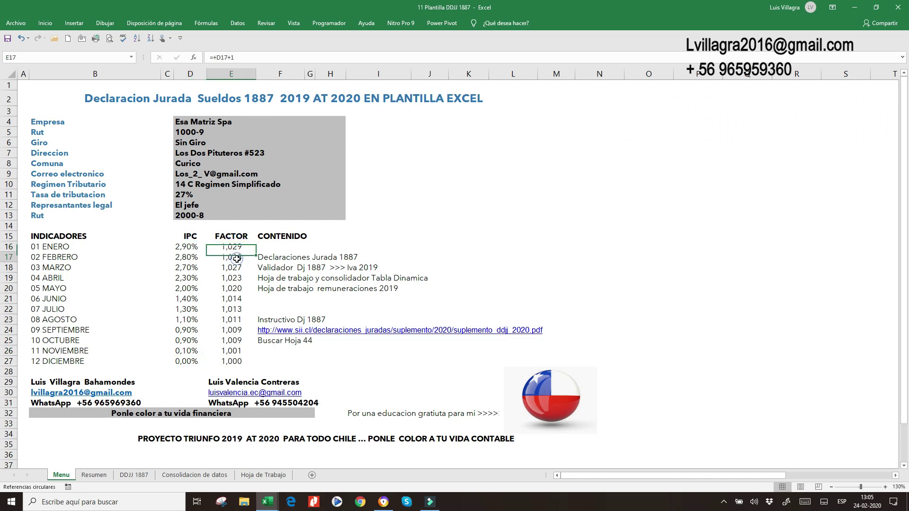
click(285, 258)
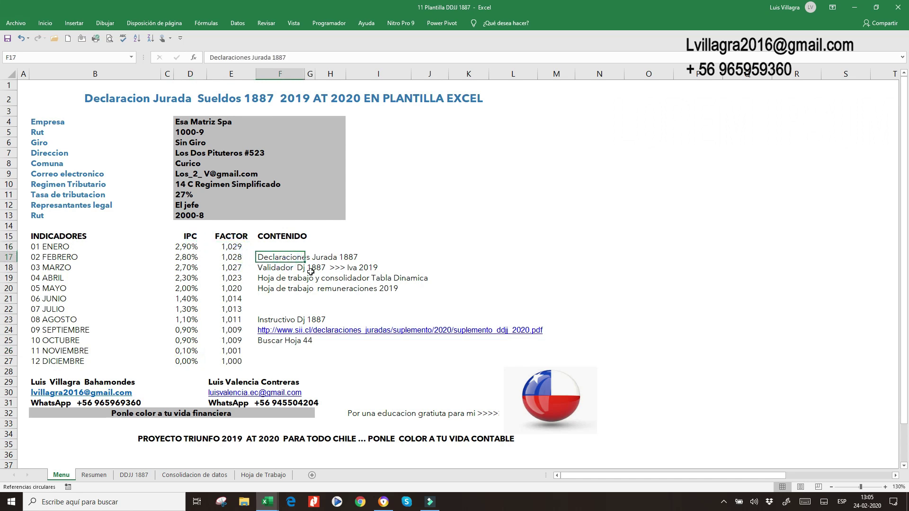
- Open the Hoja de Trabajo sheet and examine the first row's remuneration columns from Rem. Imponible through Rebaja por zonas extremas
click(263, 474)
click(171, 162)
key(Up)
key(Up)
key(Up)
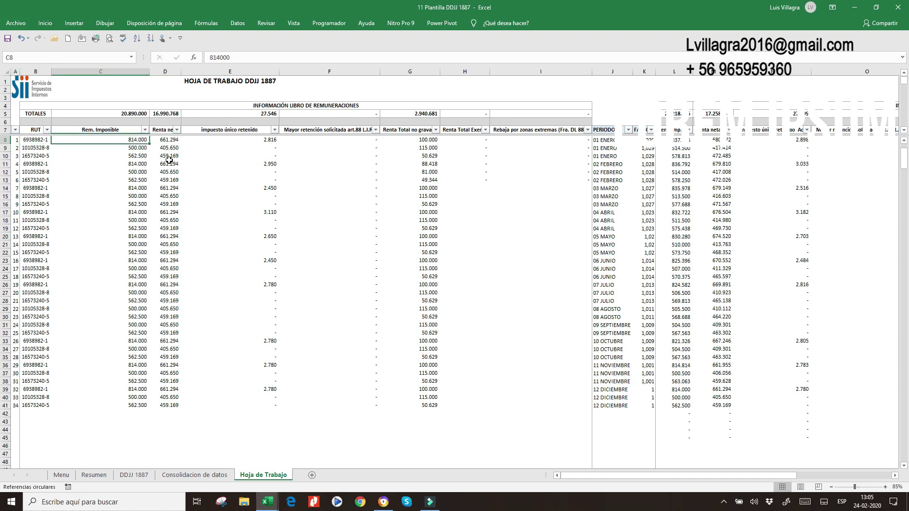
click(217, 136)
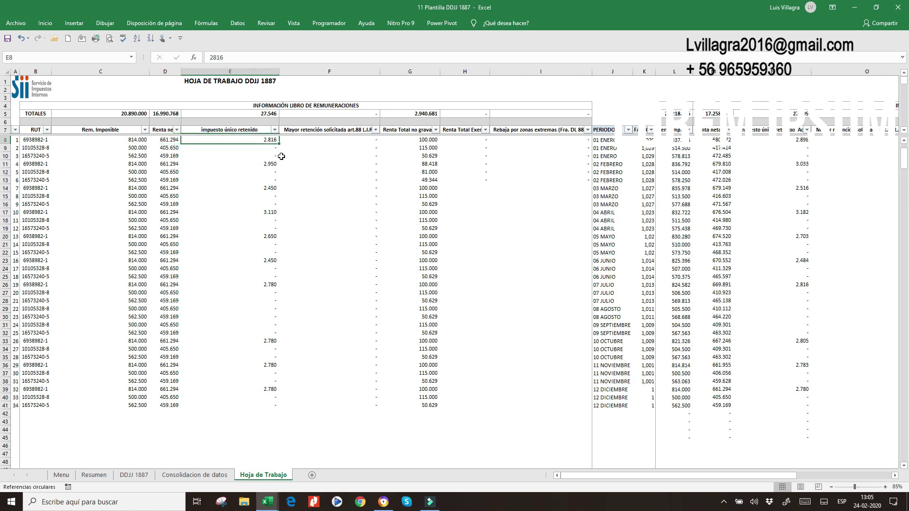
key(Right)
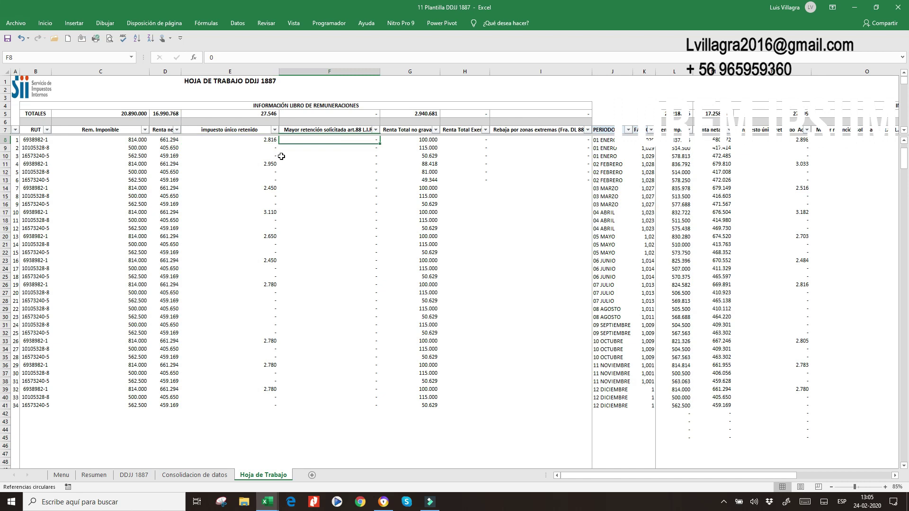
key(Right)
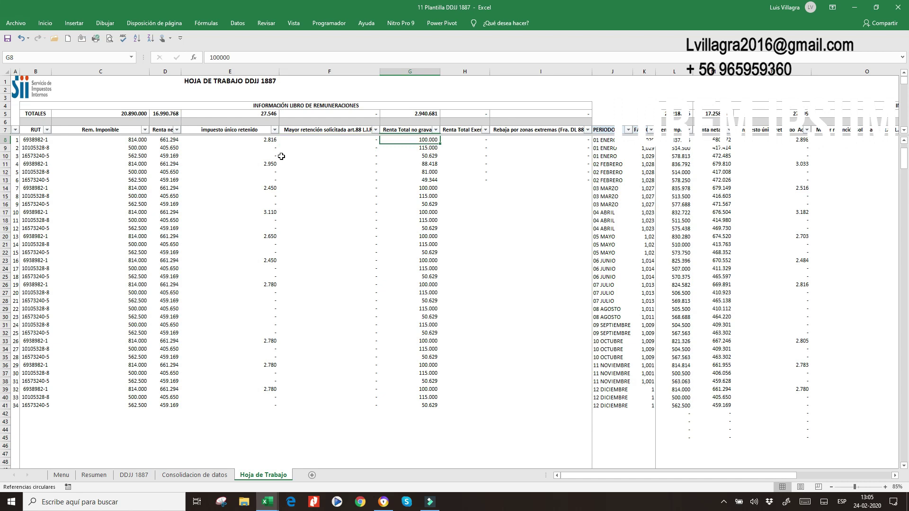
key(Right)
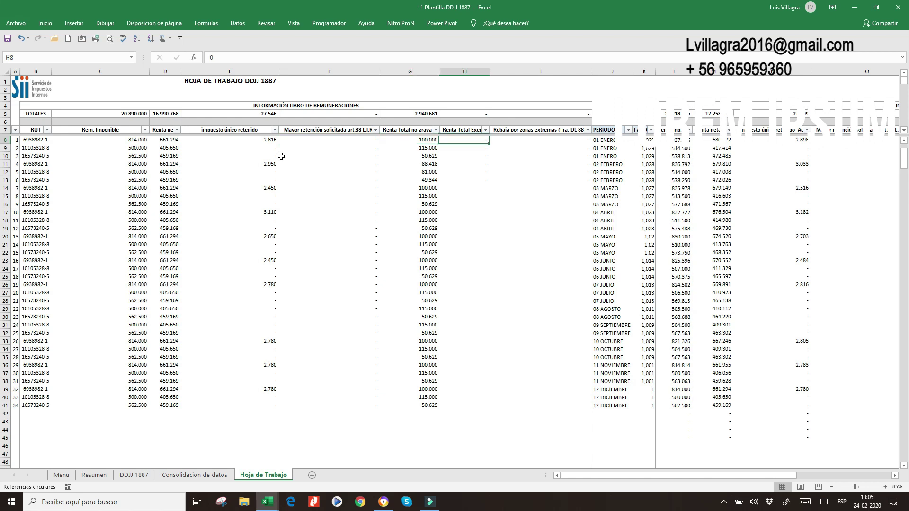
key(Right)
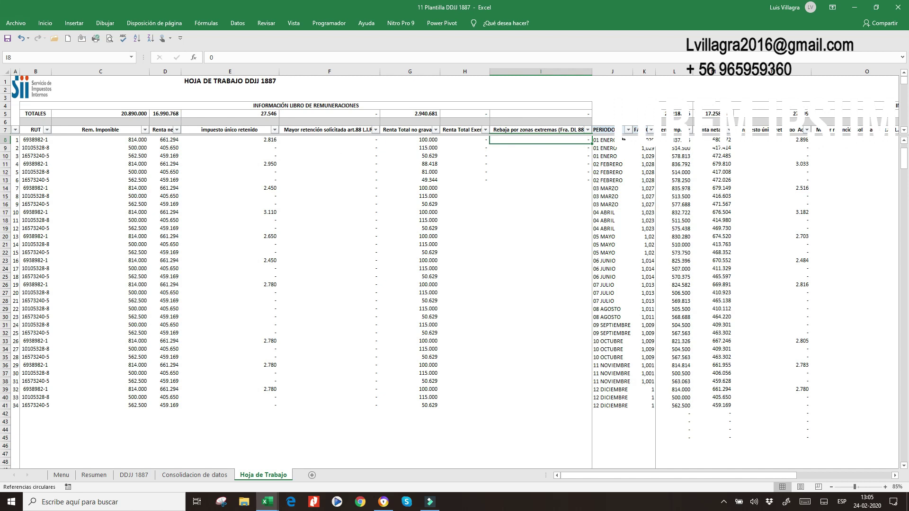
- Choose 01 ENERO as the PERIODO of the first worksheet row (J8)
click(624, 140)
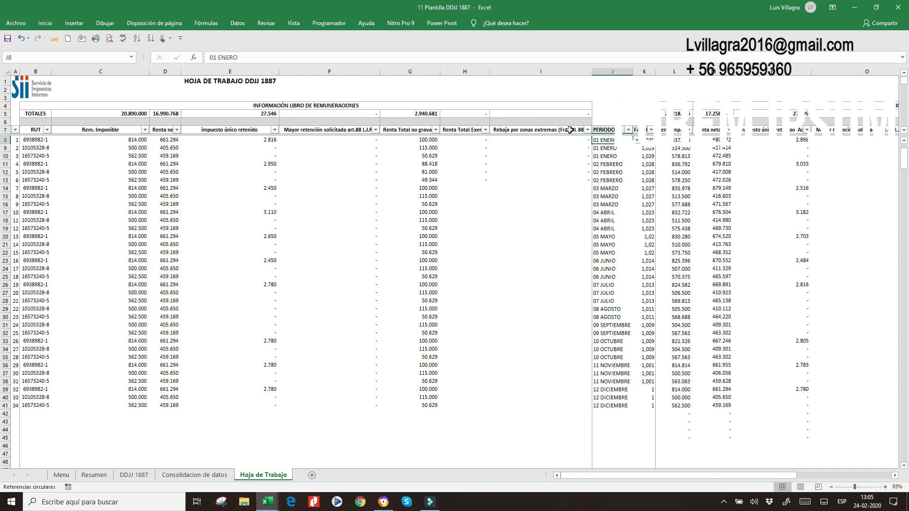
click(636, 141)
click(611, 146)
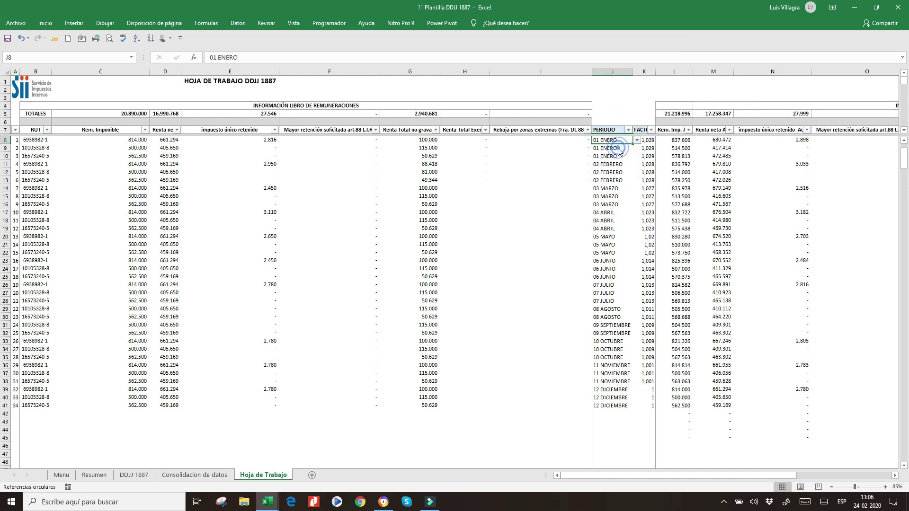
click(636, 141)
- Review the first row's RUT, income, retained tax and non-taxable columns, then its period and the updated Rem. Imponible formula
click(57, 140)
click(39, 139)
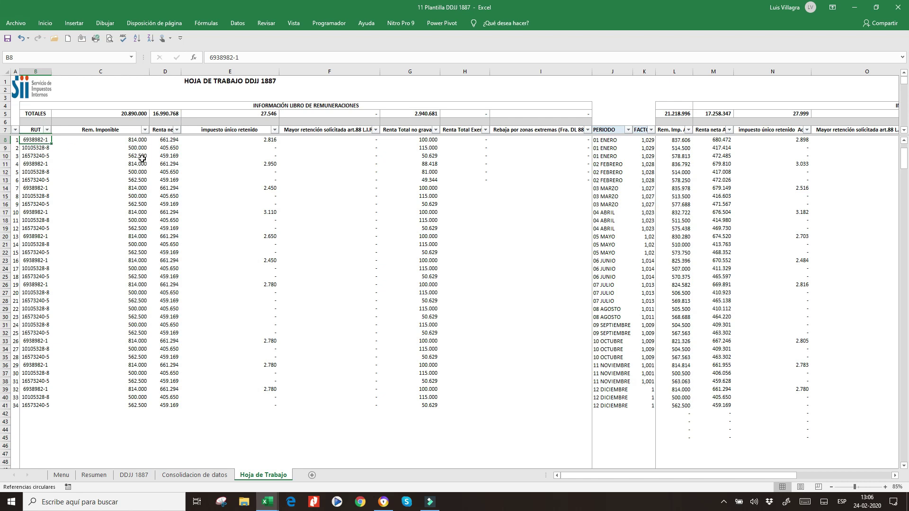
click(131, 140)
click(163, 142)
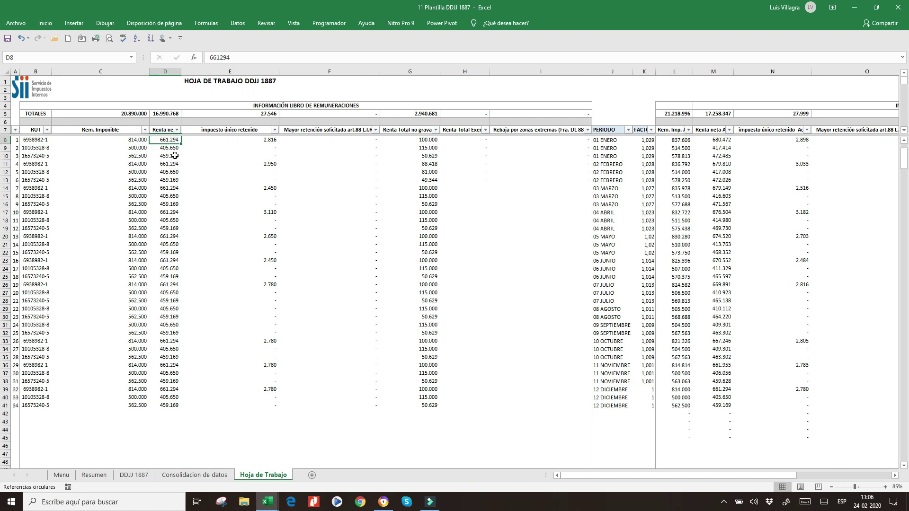
click(135, 137)
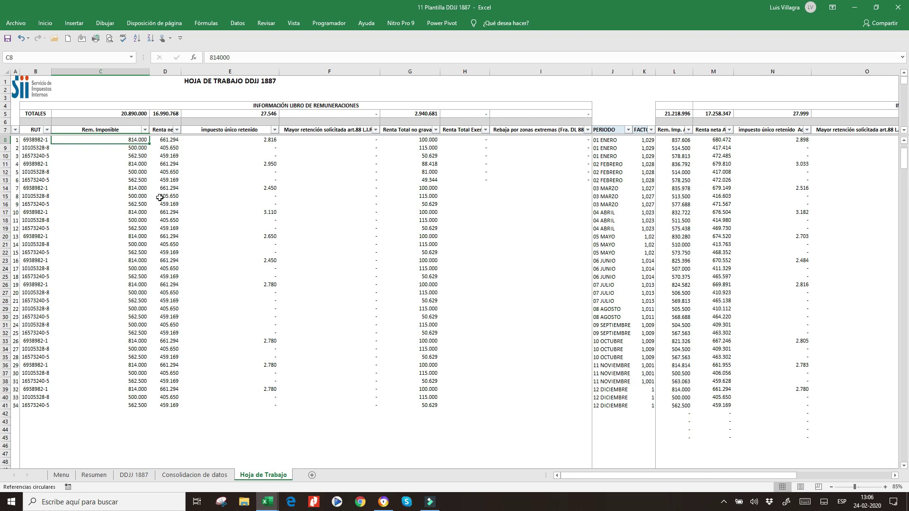
click(175, 141)
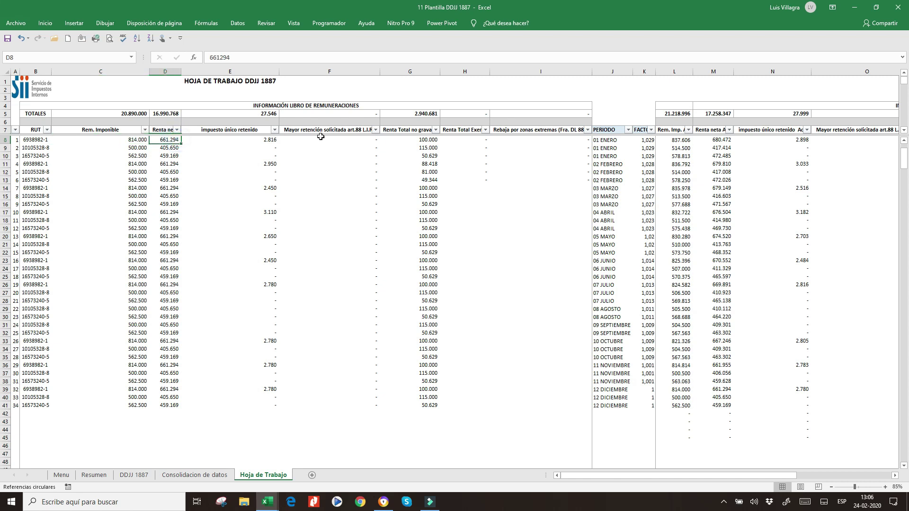
click(265, 141)
click(322, 140)
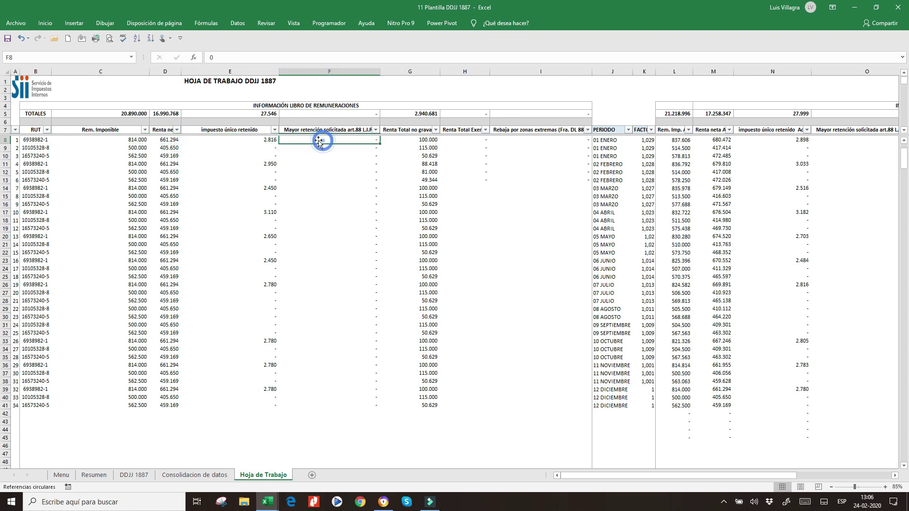
click(406, 139)
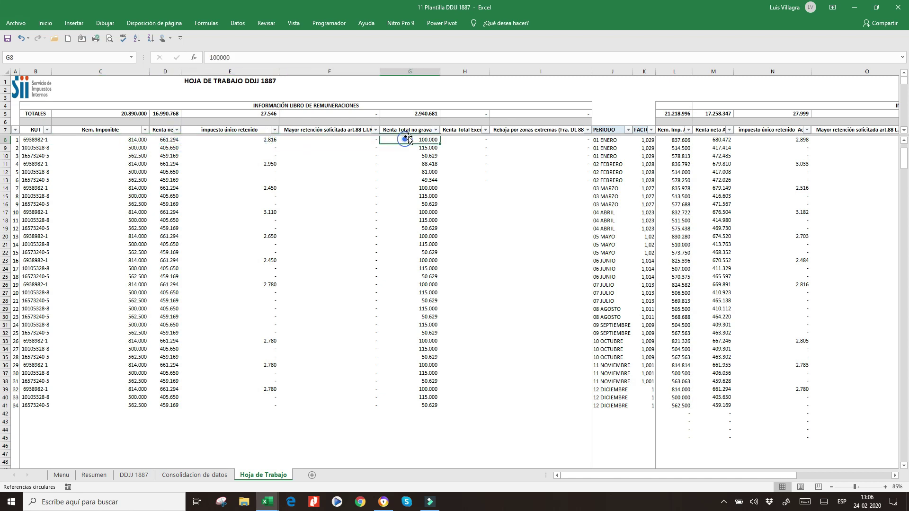
click(610, 139)
click(625, 155)
click(681, 141)
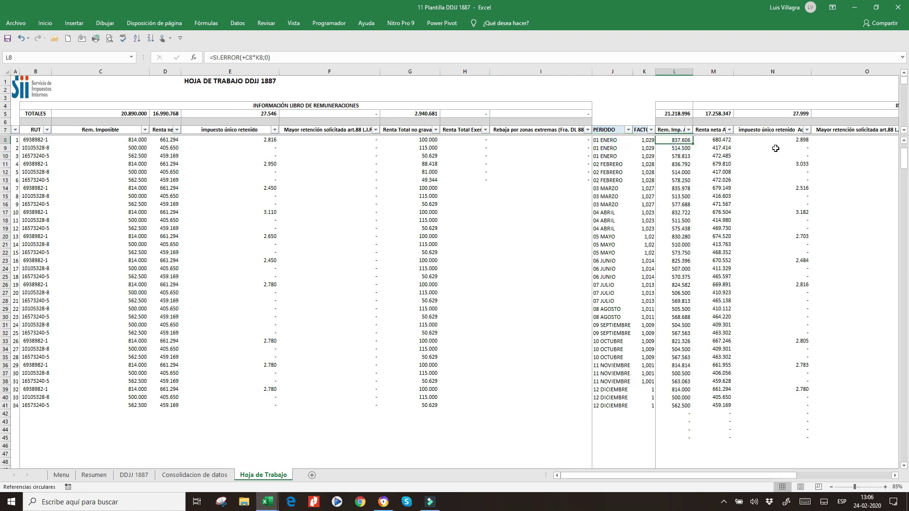
- Refresh the pivot table on the Consolidacion de datos sheet and slightly narrow its 01 ENERO column
click(717, 141)
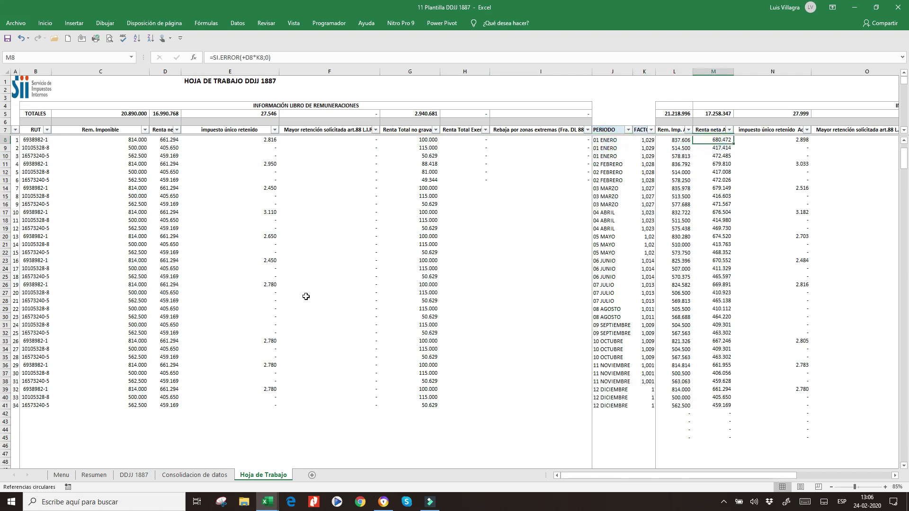
click(198, 474)
right_click(279, 154)
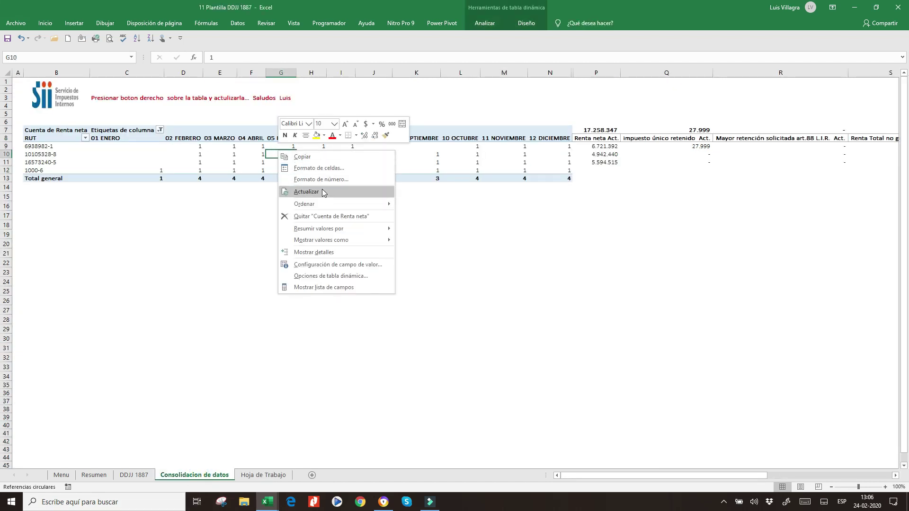
click(318, 191)
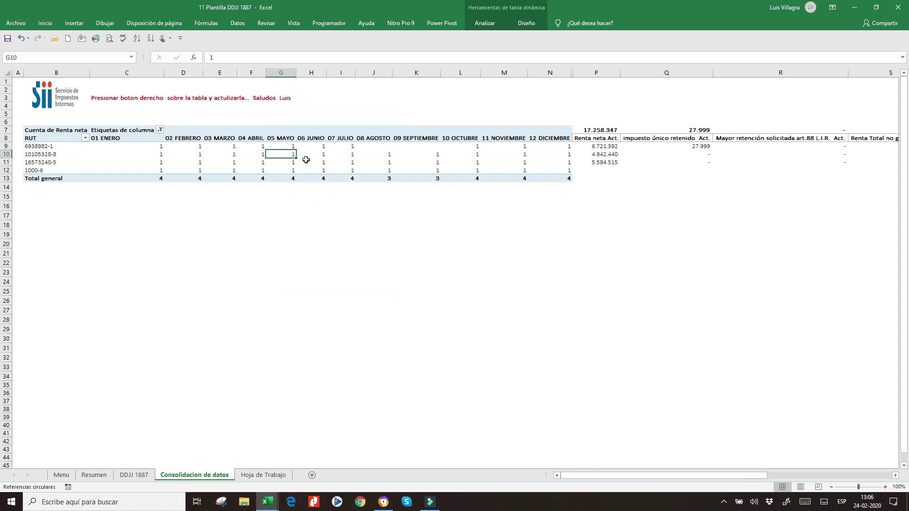
click(154, 148)
drag(164, 73, 150, 76)
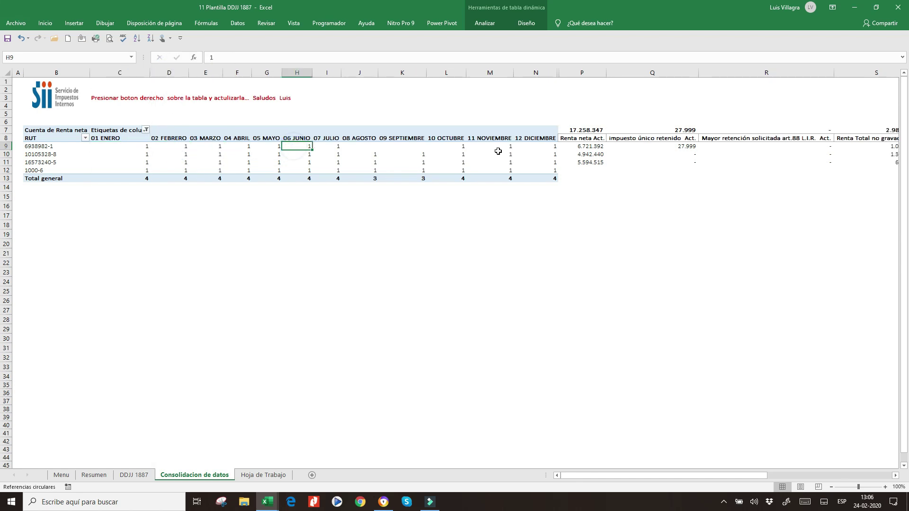
- Fill the updated-amount formulas from P11:X11 down into row 12 of the Consolidacion de datos sheet
click(577, 146)
click(595, 160)
click(591, 178)
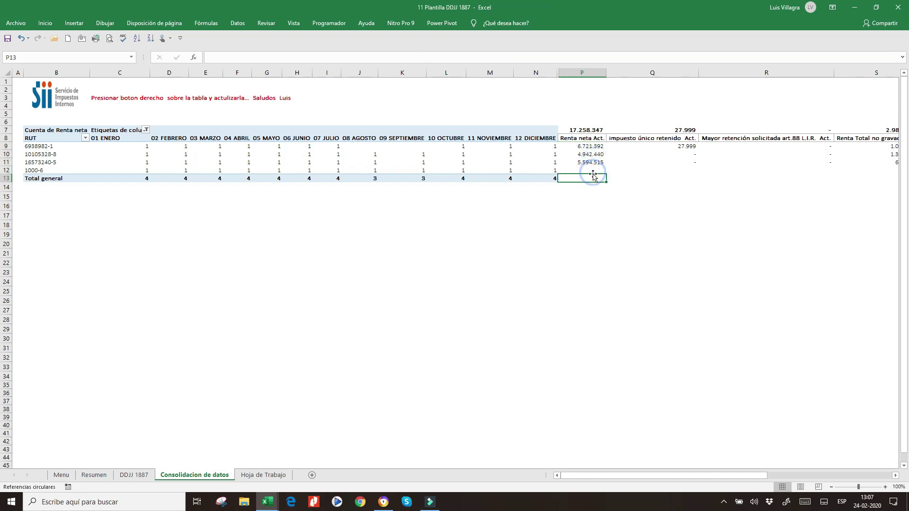
click(584, 169)
drag(594, 161, 328, 158)
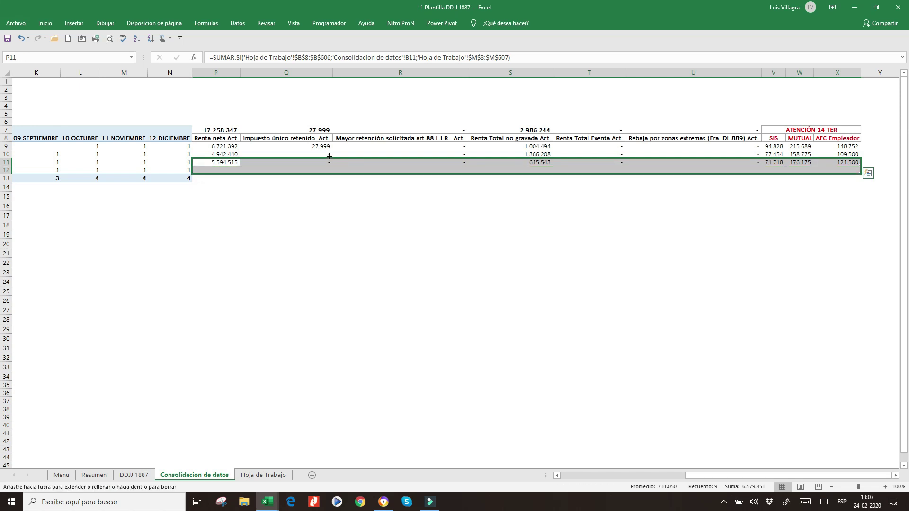
drag(232, 156, 219, 151)
click(227, 170)
- Review row 12 of the pivot table across its monthly columns back to its RUT label in B12
key(Left)
key(Left)
key(Left)
key(Left)
key(Left)
key(Left)
key(Left)
key(Left)
key(Left)
key(Left)
key(Left)
key(Left)
key(Left)
key(Left)
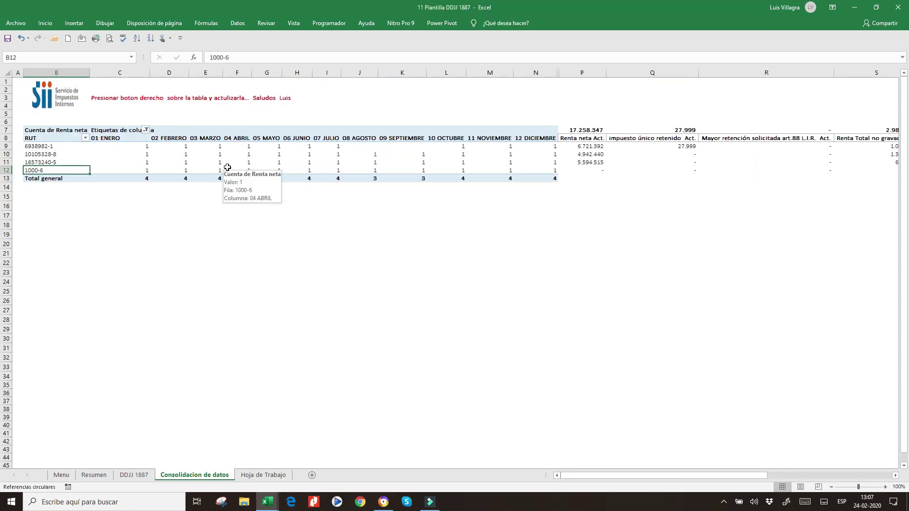
key(Right)
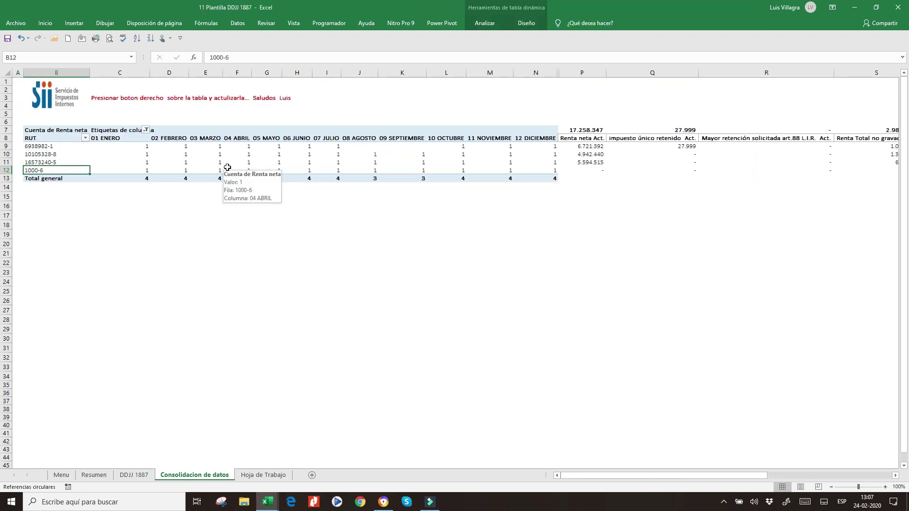
- Find the placeholder records starting at row 400 of the Hoja de Trabajo sheet and examine their RUT entries
click(263, 474)
scroll(183, 289, down, 20)
scroll(183, 289, down, 20)
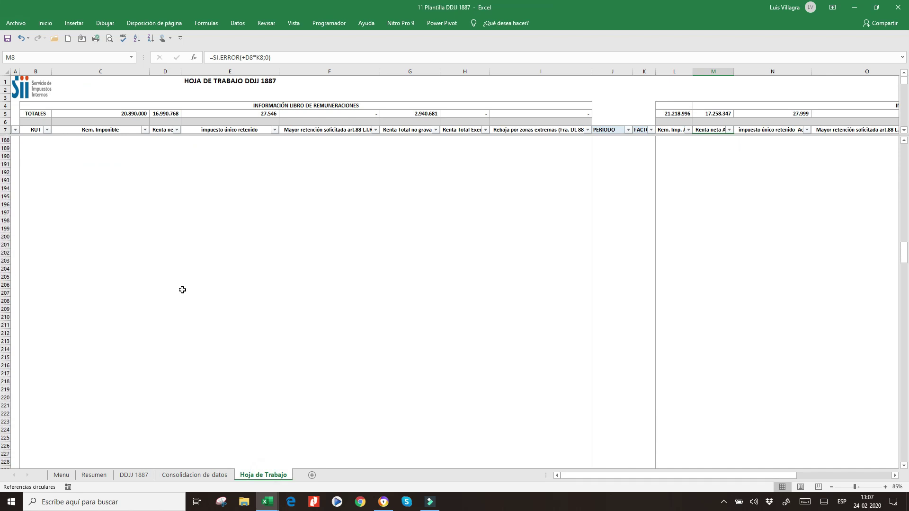
scroll(182, 290, down, 20)
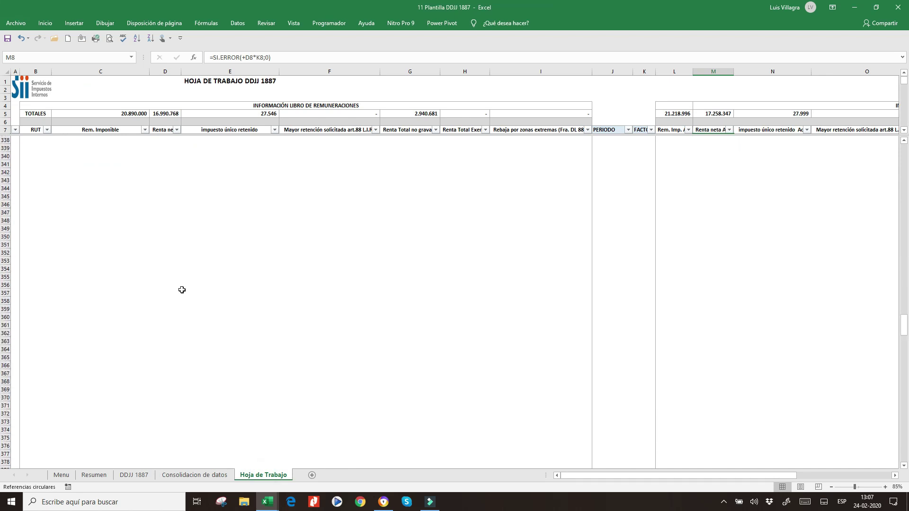
scroll(182, 287, up, 20)
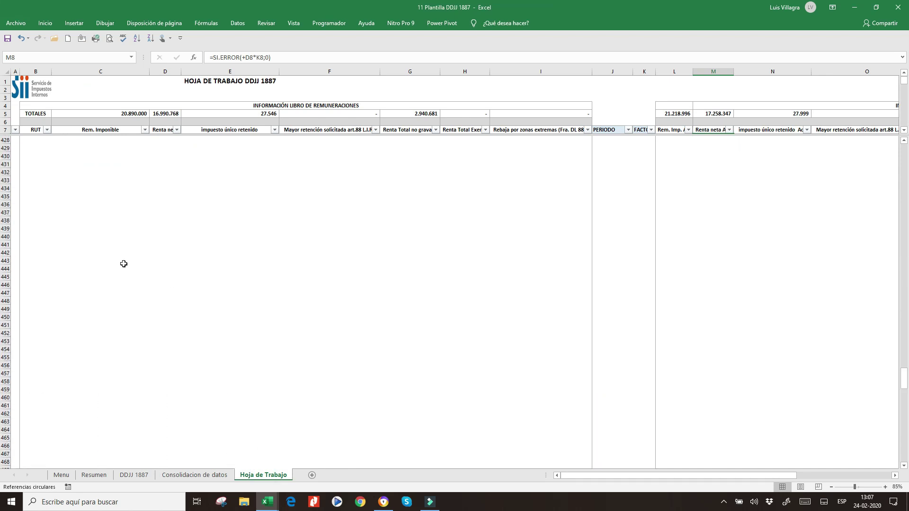
click(32, 398)
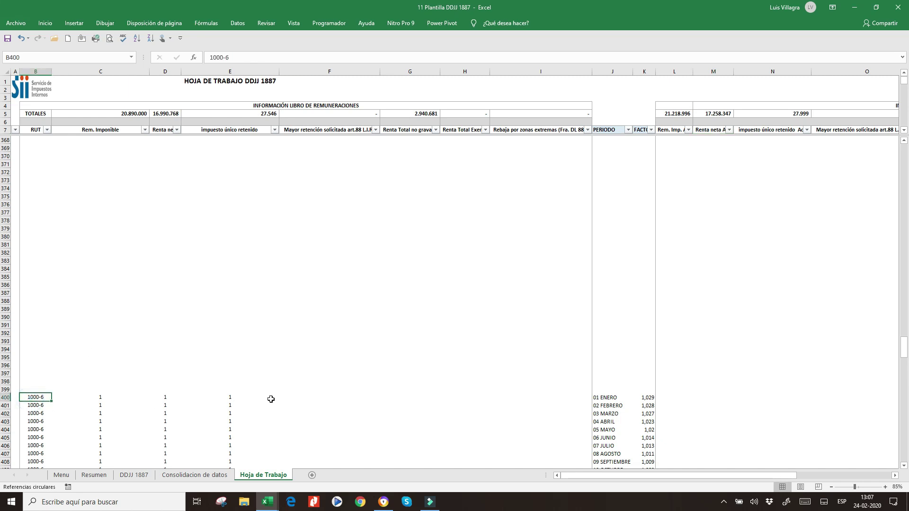
key(Down)
key(Down)
key(Down)
key(Down)
key(Up)
key(Up)
key(Up)
key(Up)
key(Down)
key(Down)
key(Up)
key(Up)
- Open the DDJJ 1887 sheet and inspect the first worker's January (ENE) formula in V20
click(195, 475)
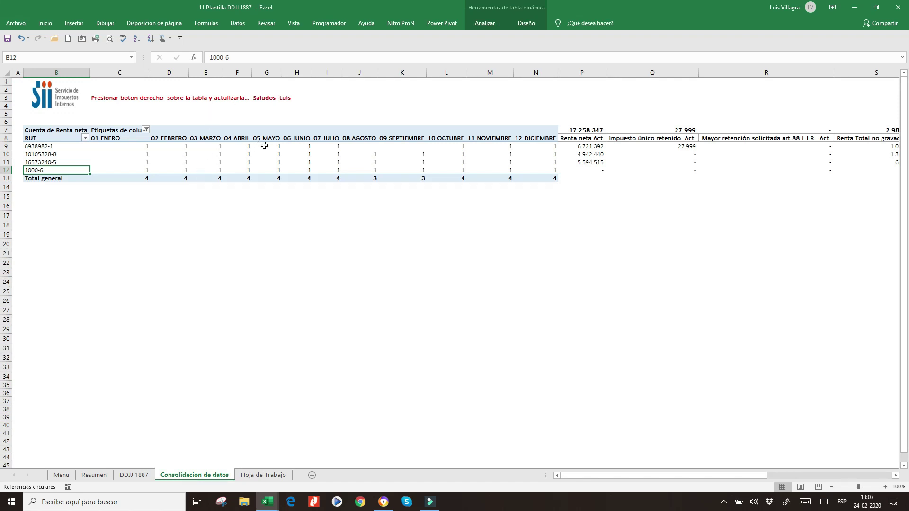
click(142, 477)
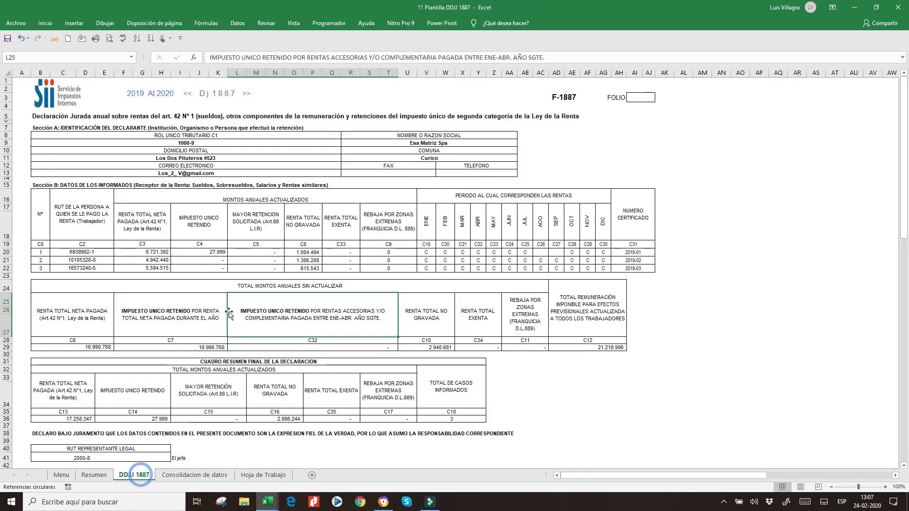
click(423, 251)
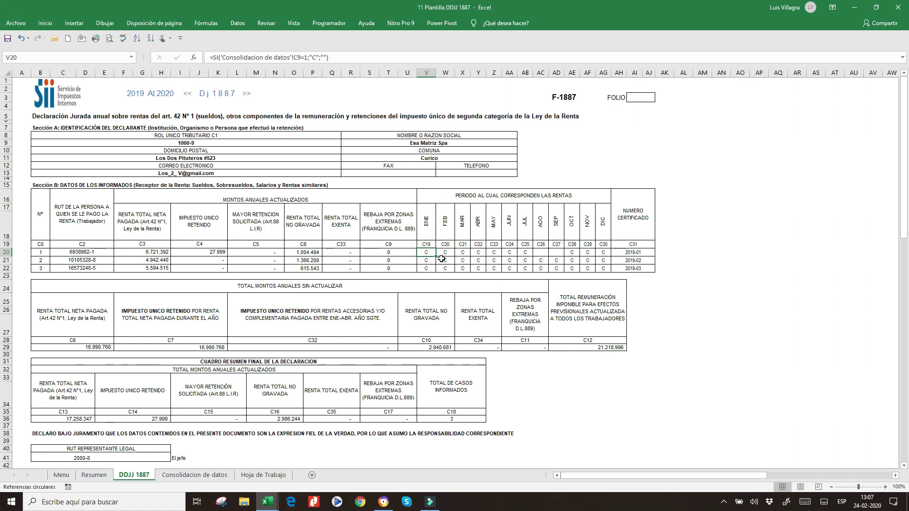
click(428, 252)
- Compare the placeholder rows in Hoja de Trabajo with the monthly values of row 12 in Consolidacion de datos
click(264, 476)
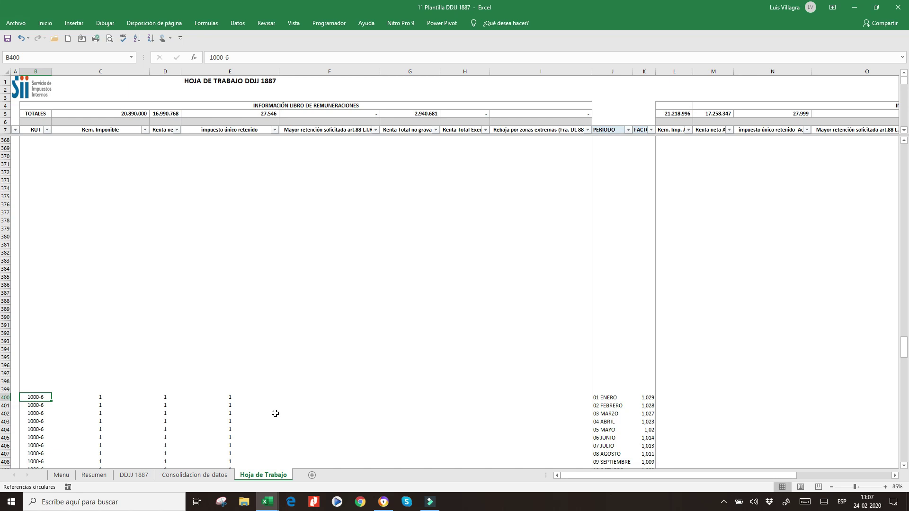
click(220, 475)
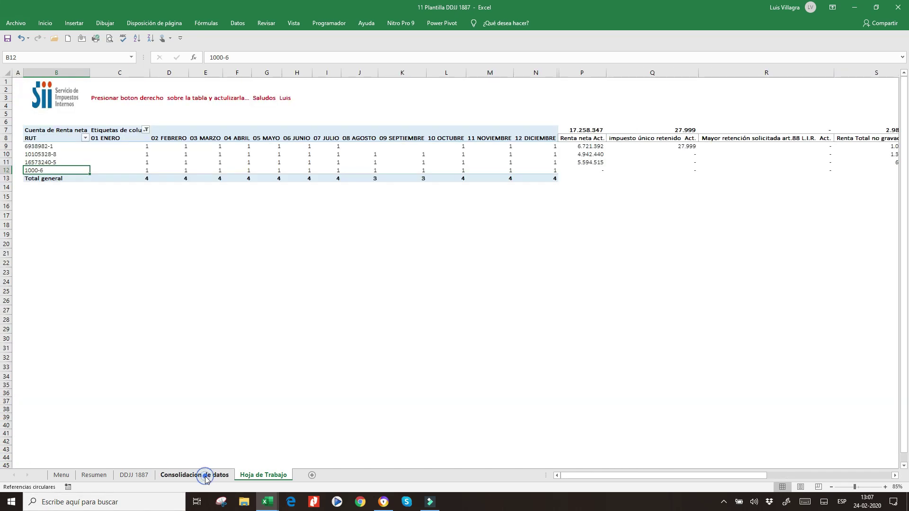
click(145, 172)
click(208, 171)
click(237, 170)
click(297, 171)
click(527, 171)
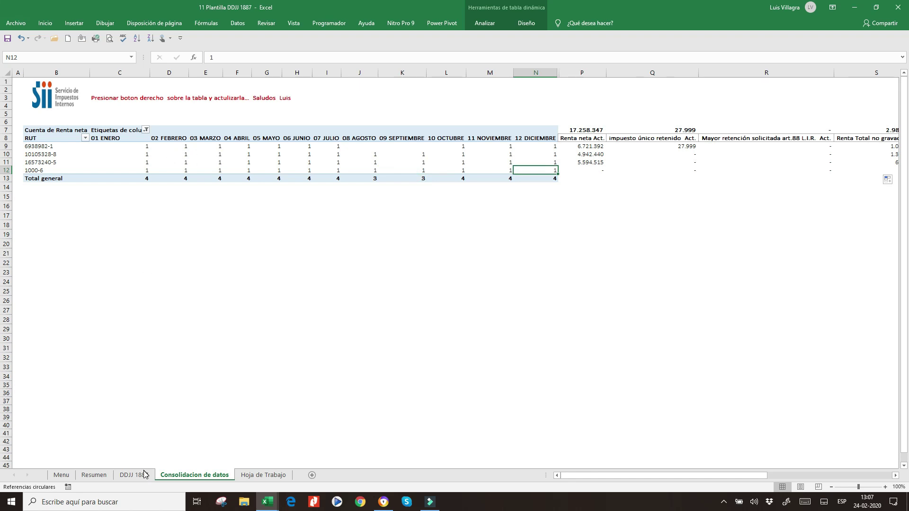
- Inspect the first worker's formulas on the DDJJ 1887 sheet, from the RUT through Rebaja por zonas extremas
click(139, 475)
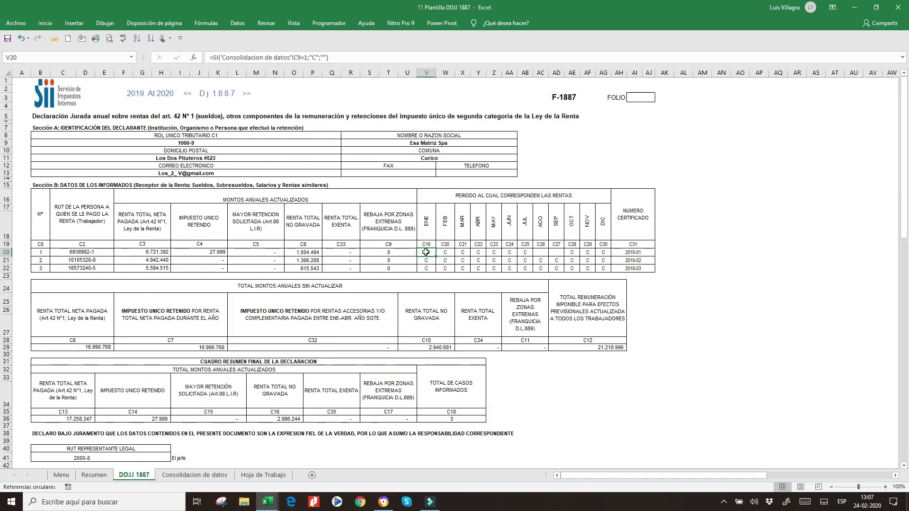
click(73, 253)
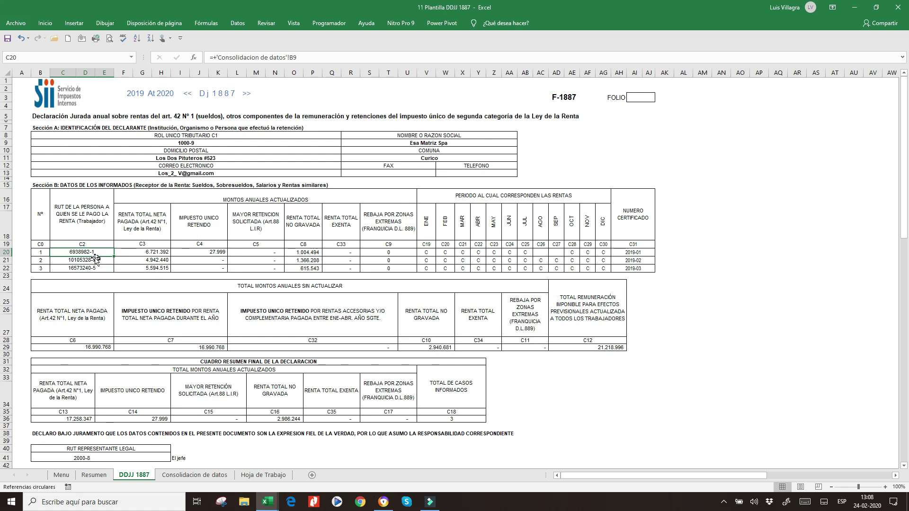
click(149, 252)
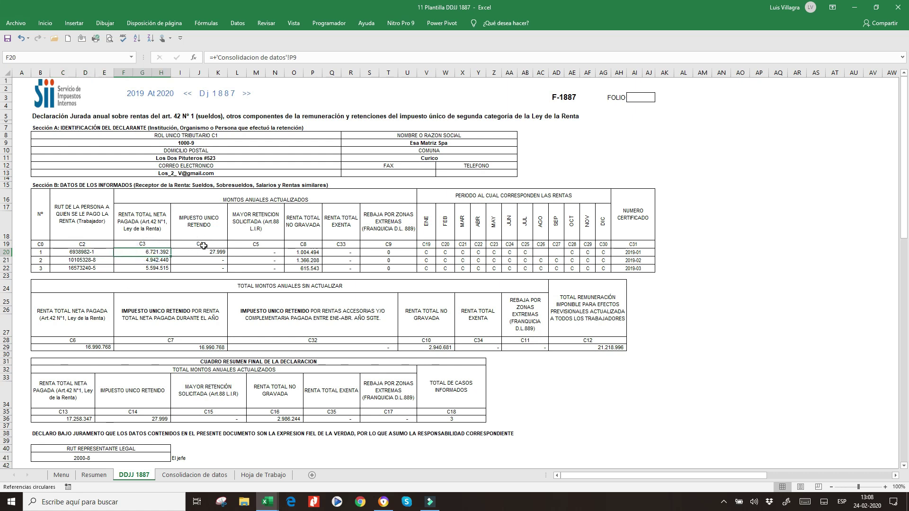
click(214, 252)
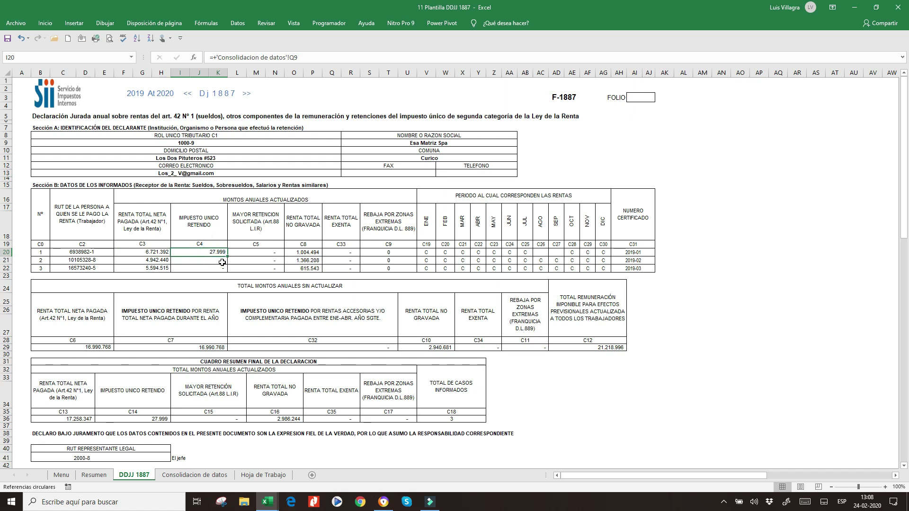
click(265, 252)
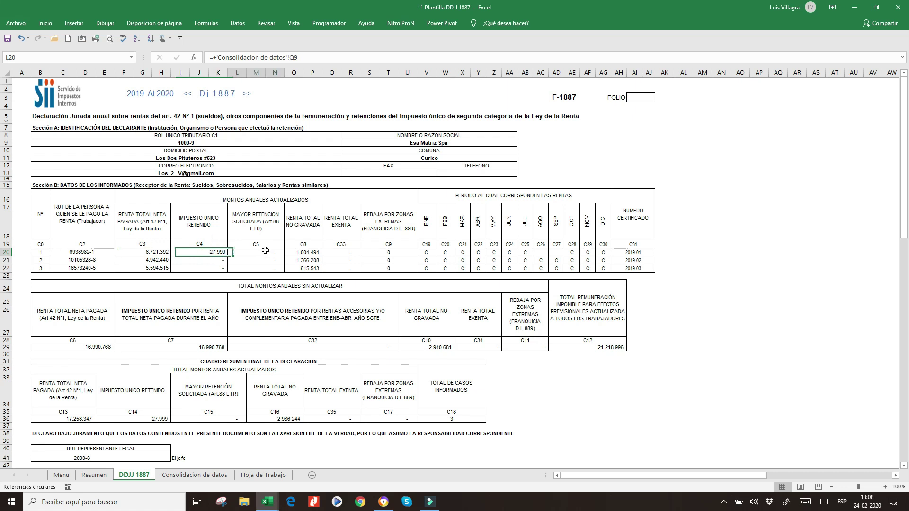
click(308, 252)
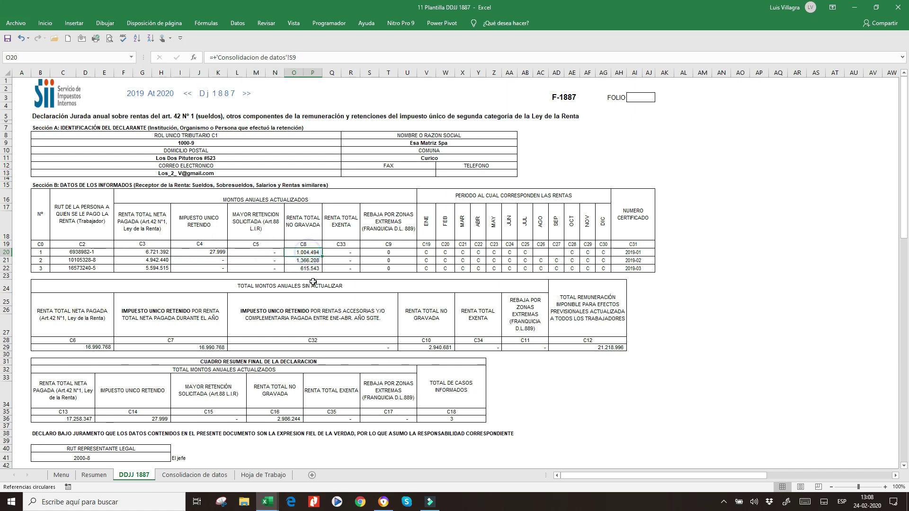
click(337, 254)
click(376, 254)
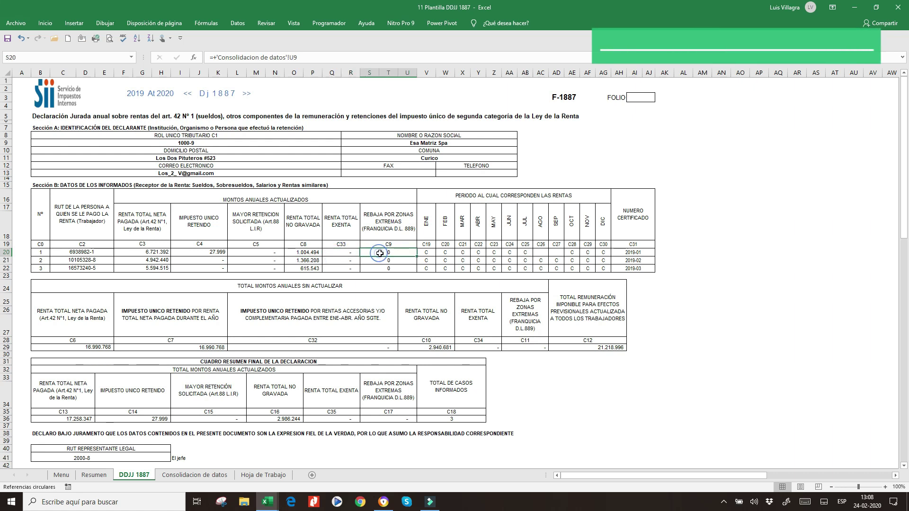
- Check the first worker's monthly period formulas in row 20, from ENE through OCT
click(427, 252)
click(458, 252)
click(524, 251)
click(571, 251)
click(579, 252)
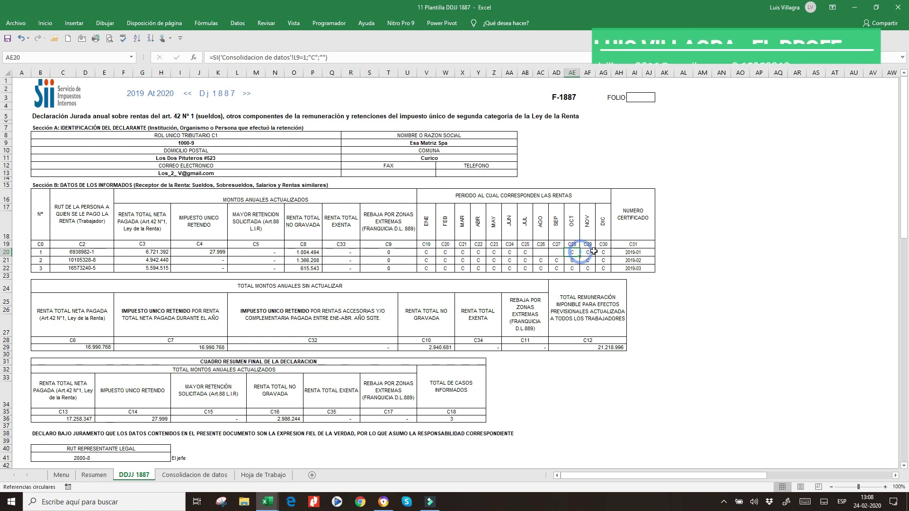
- Examine the row below the listed workers, the last certificate number and the unadjusted net income formula in B29
click(7, 275)
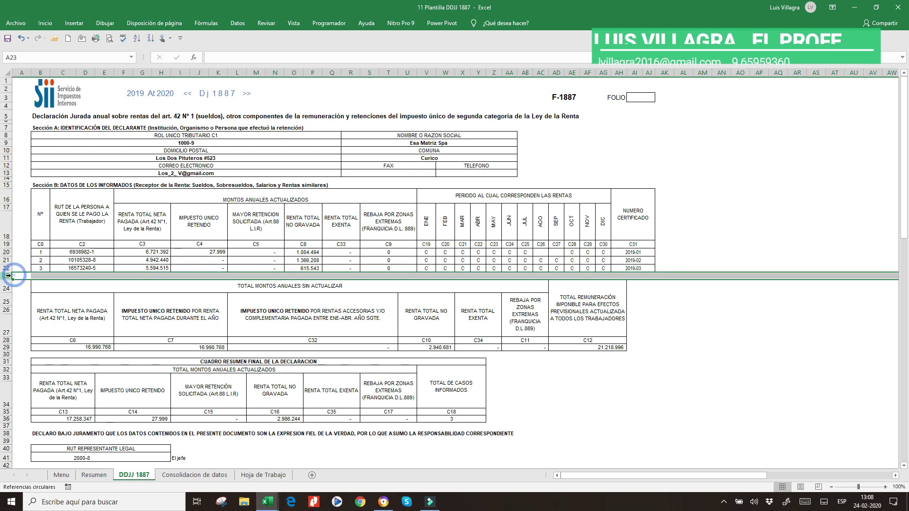
drag(8, 276, 10, 315)
click(47, 309)
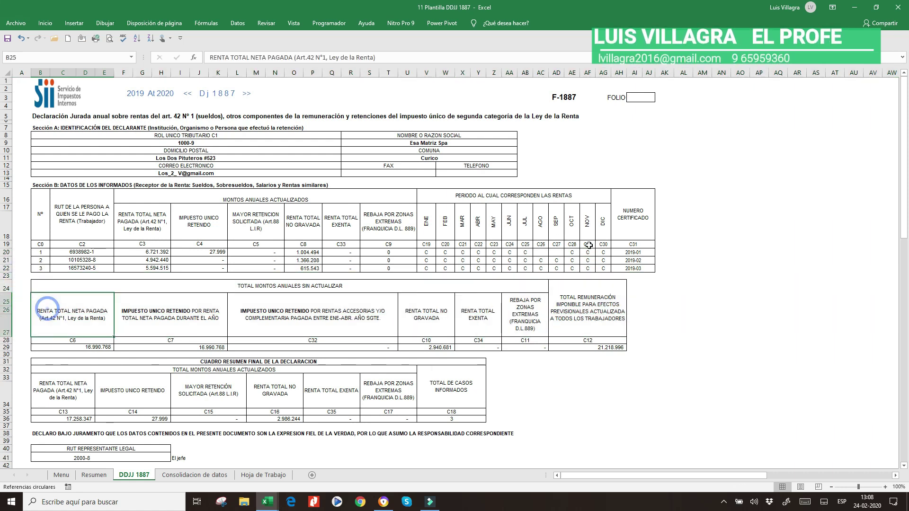
click(632, 268)
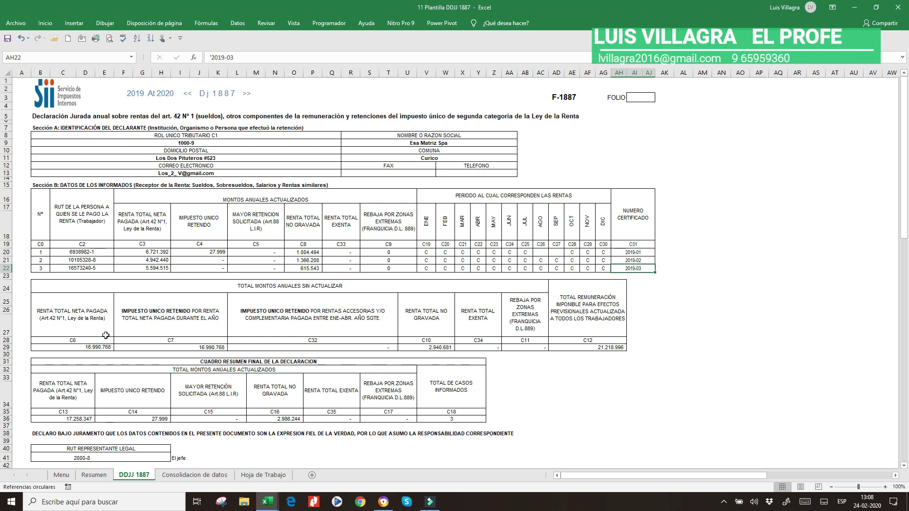
click(97, 348)
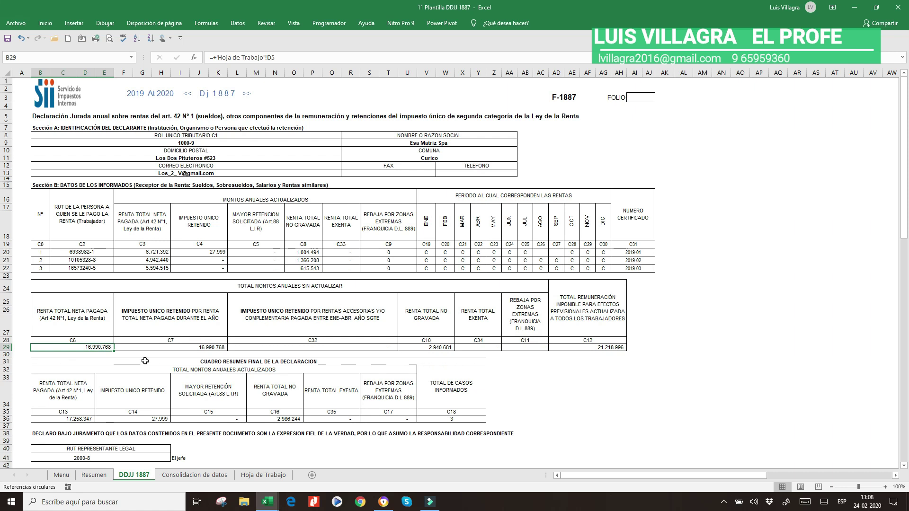
- Replace the C7 Impuesto Unico Retenido total in F29 with a link to 'Hoja de Trabajo'!E5
click(183, 349)
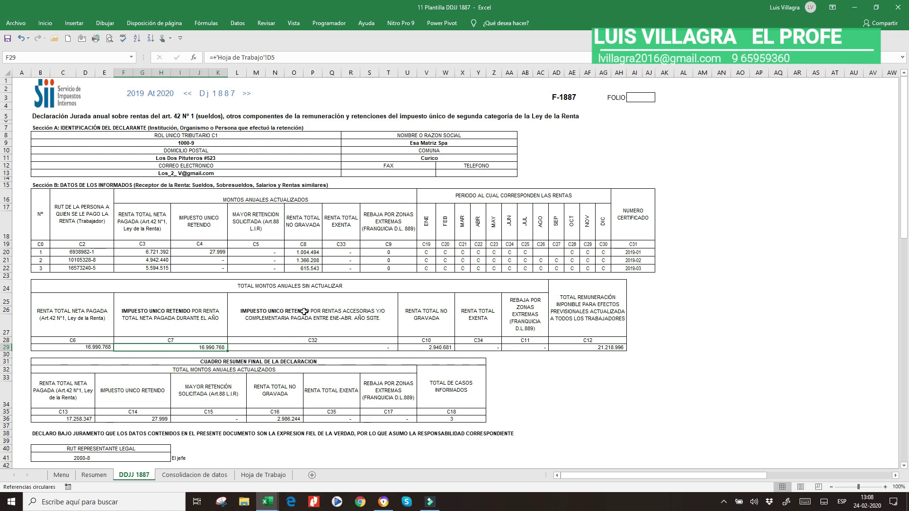
text(+)
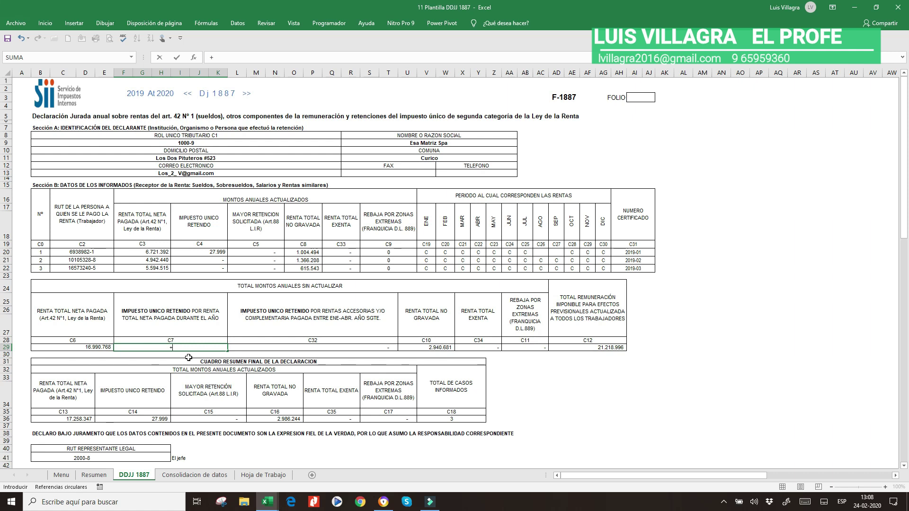
click(180, 476)
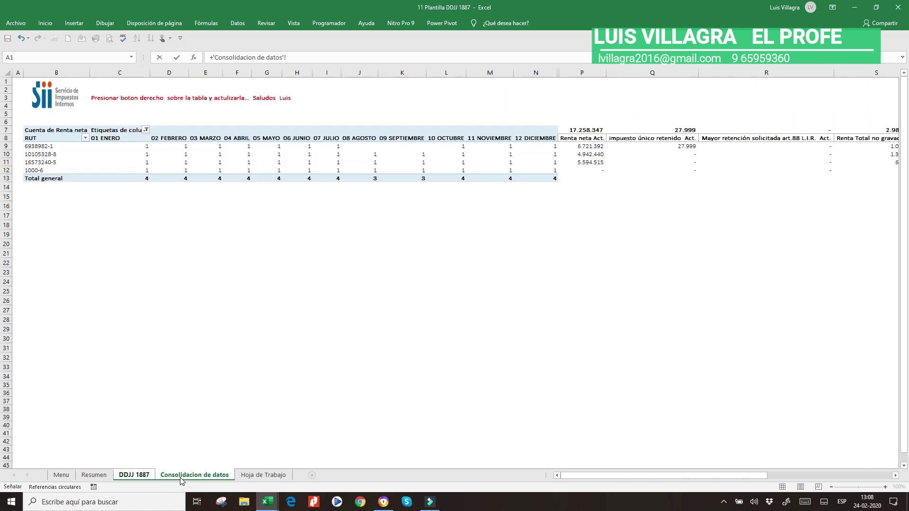
click(263, 475)
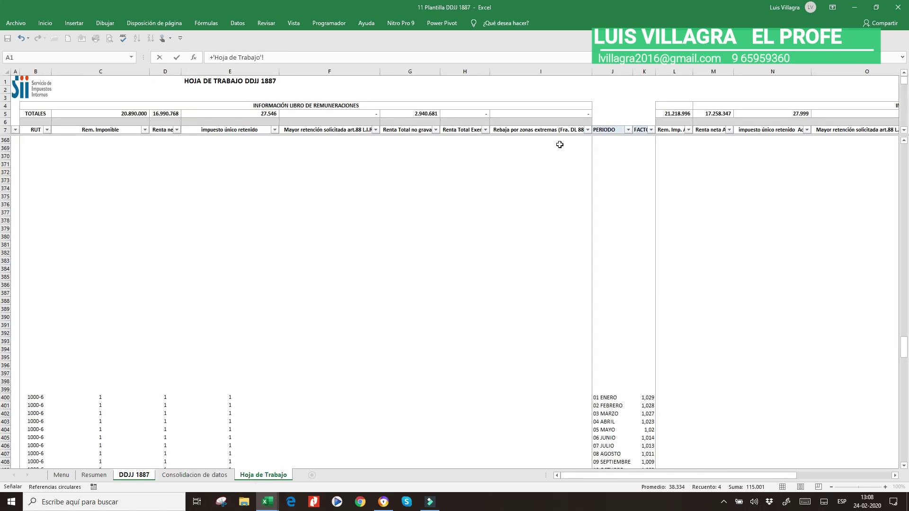
click(255, 119)
key(Return)
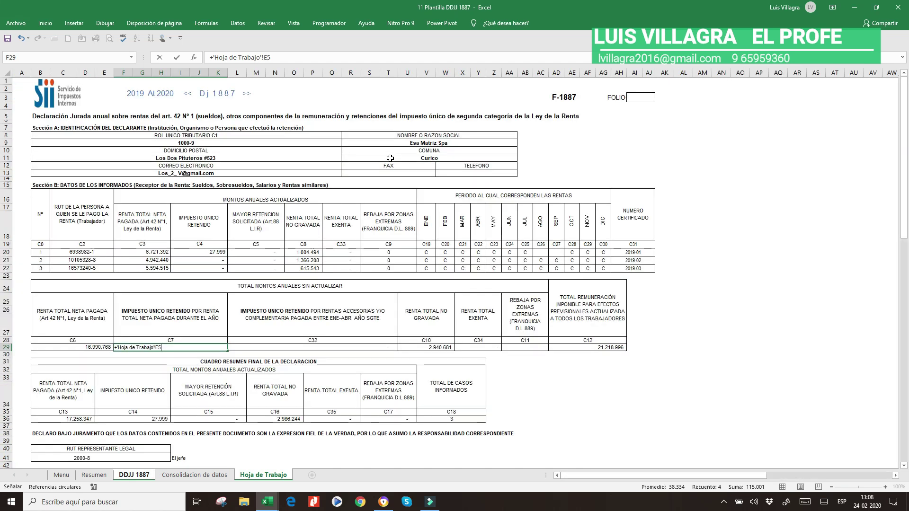
- Complete the C7 link to 'Hoja de Trabajo'!E5 in F29, and check the C32 and C10 formulas in the same row
key(Return)
key(Right)
key(Right)
key(Left)
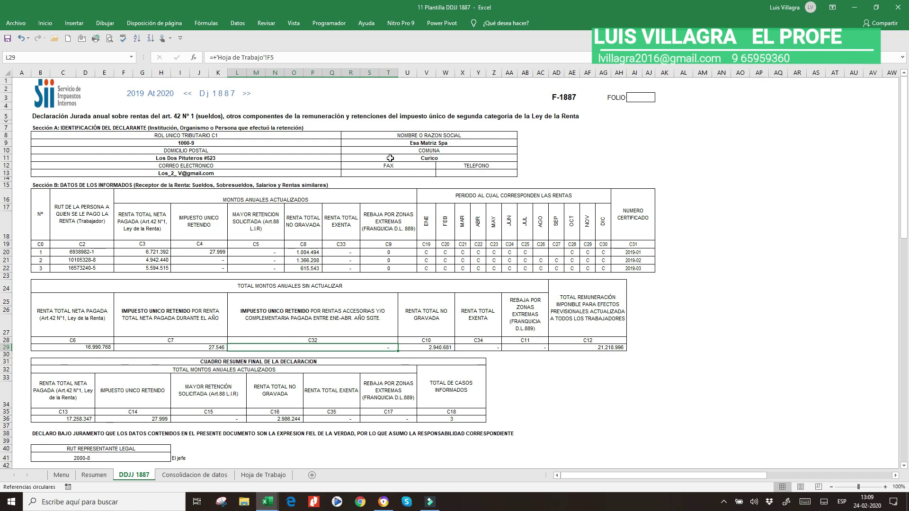
key(Right)
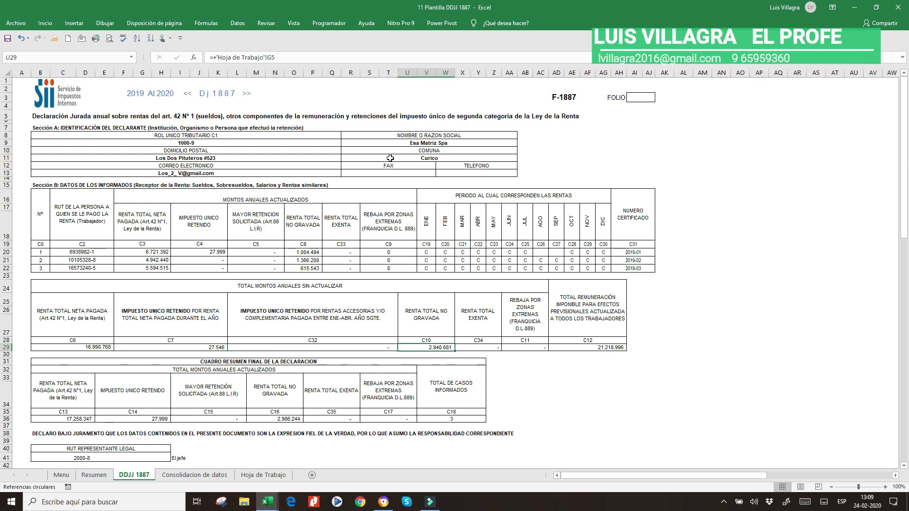
text(+)
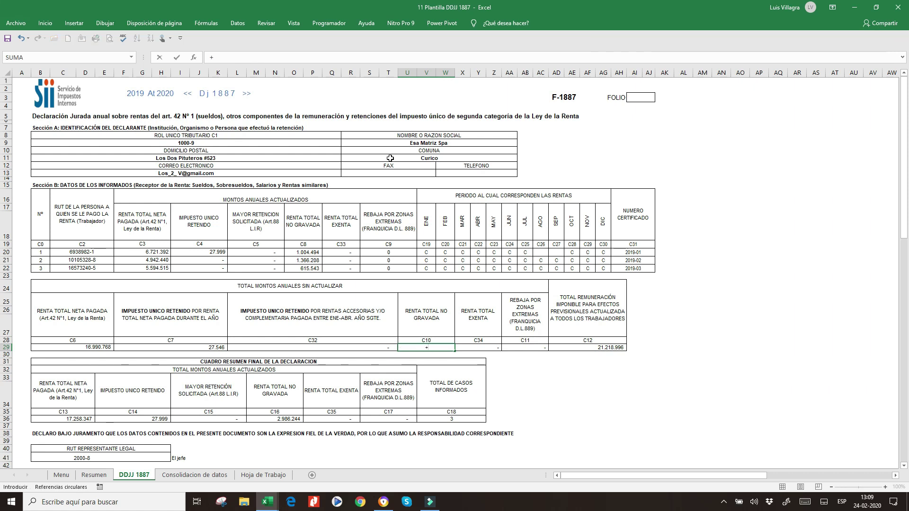
click(176, 477)
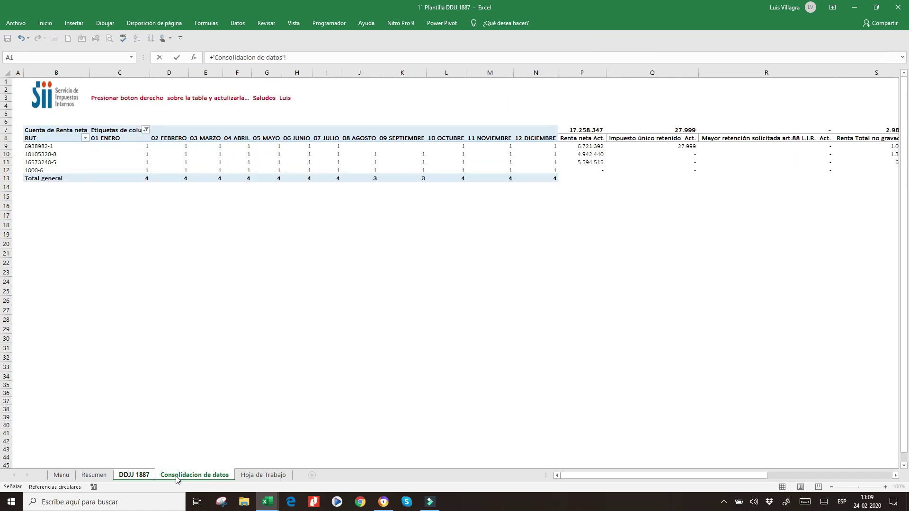
click(255, 475)
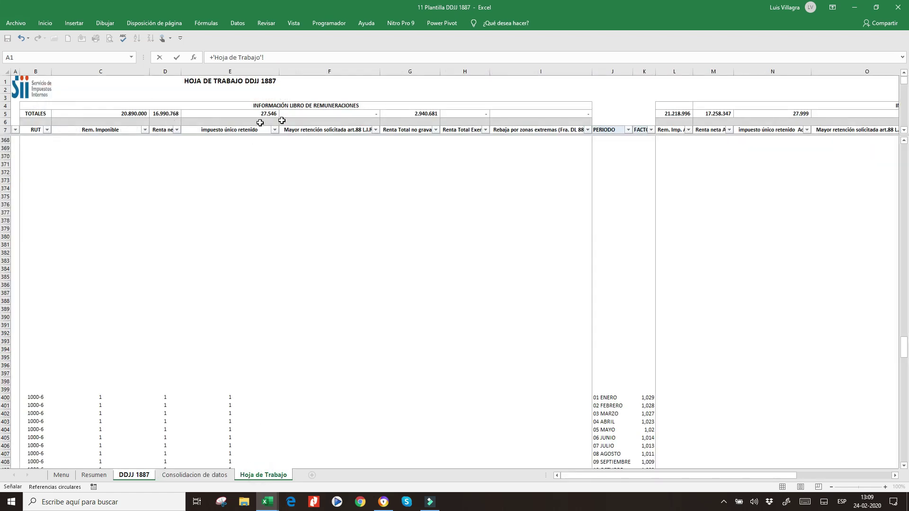
click(410, 114)
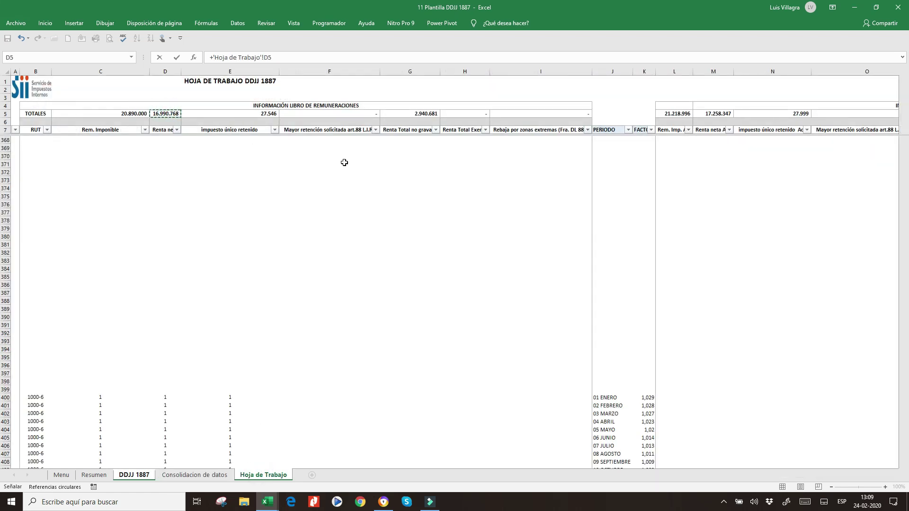
key(Return)
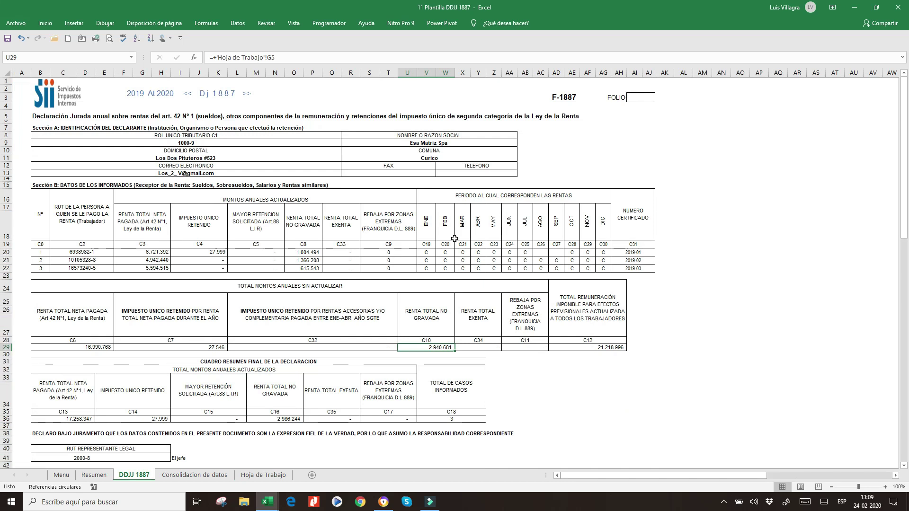
- Replace the C10 Renta Total No Gravada total in U29 with a link to 'Hoja de Trabajo'!G5
text(+)
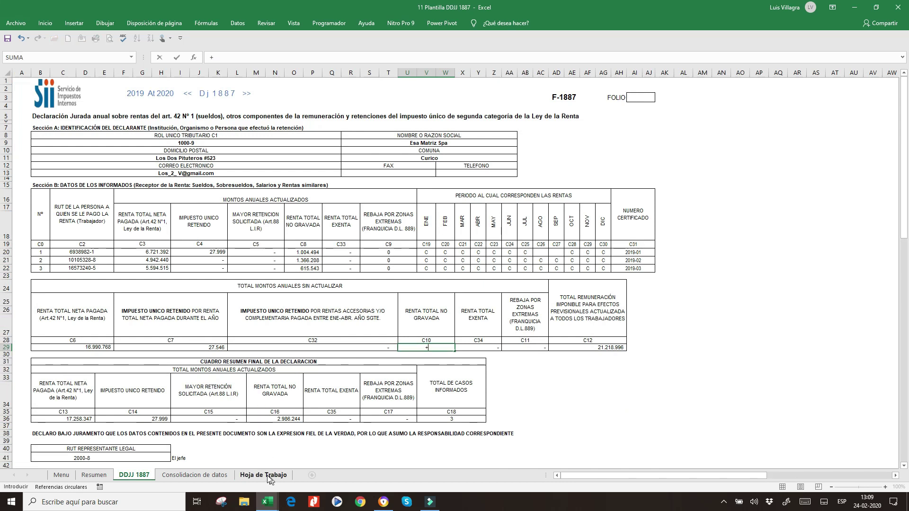
click(258, 474)
click(429, 114)
key(Return)
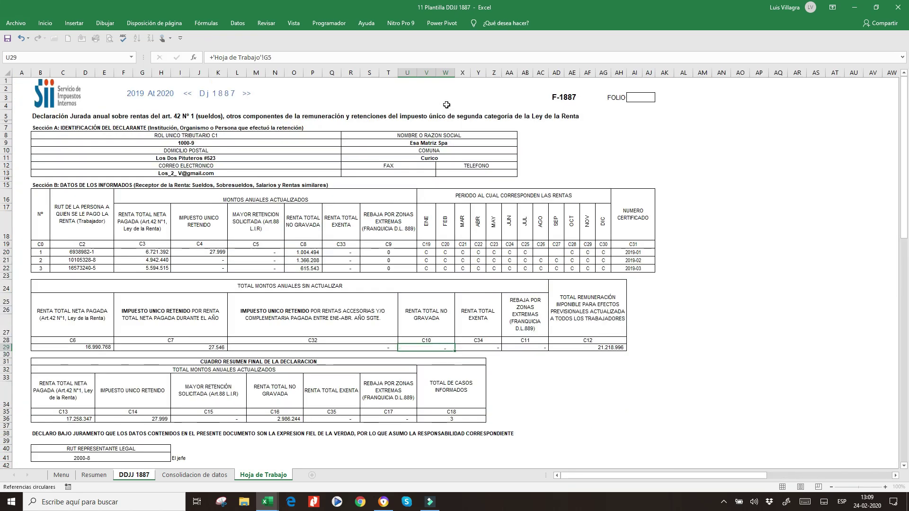
key(Return)
- Replace the C12 Total Remuneración Imponible in AD29 with a link to the updated total in 'Hoja de Trabajo'!L5
key(Up)
key(Right)
key(Right)
key(Down)
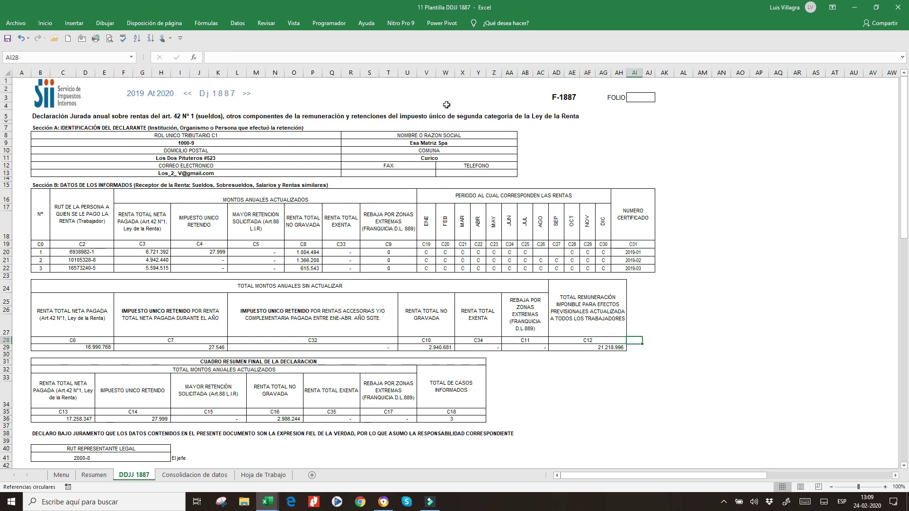
text(+)
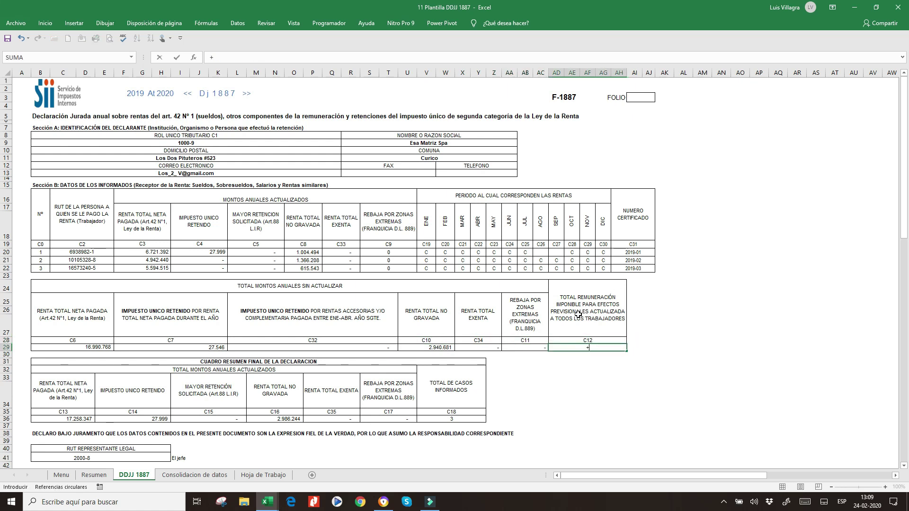
click(194, 475)
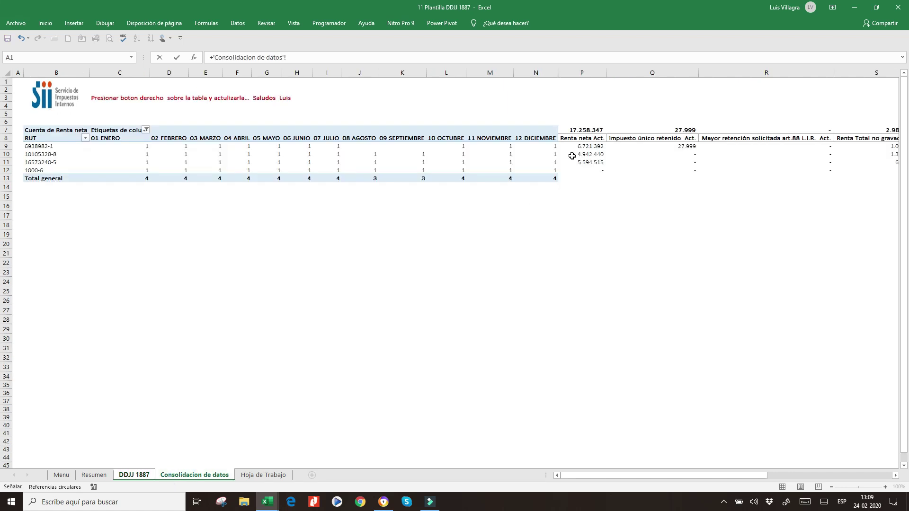
click(592, 130)
click(273, 474)
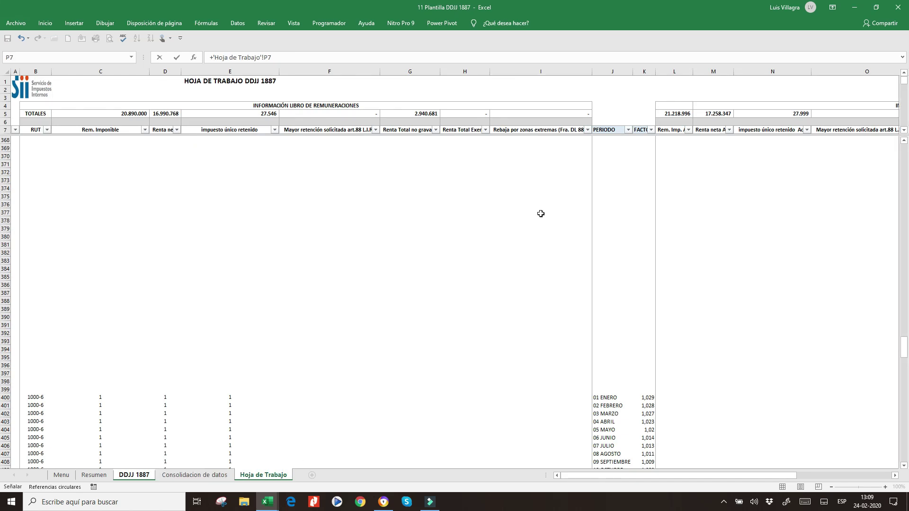
click(682, 115)
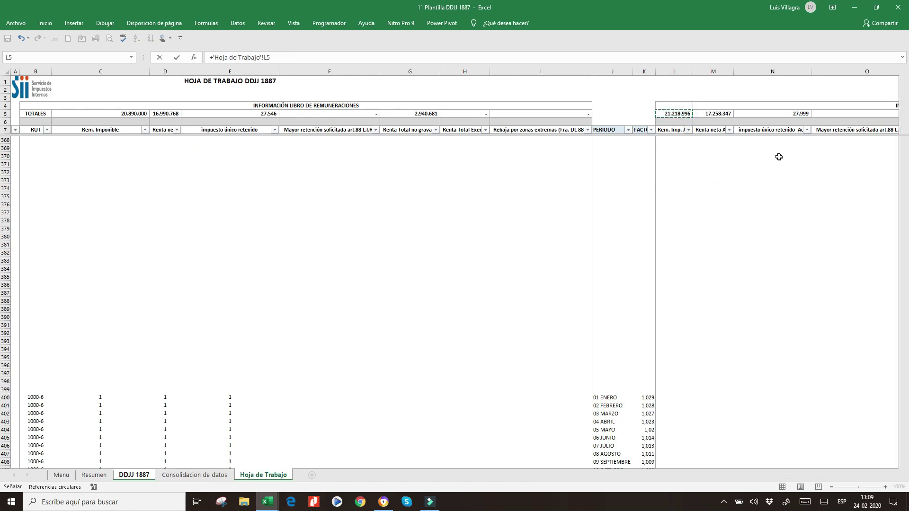
key(Return)
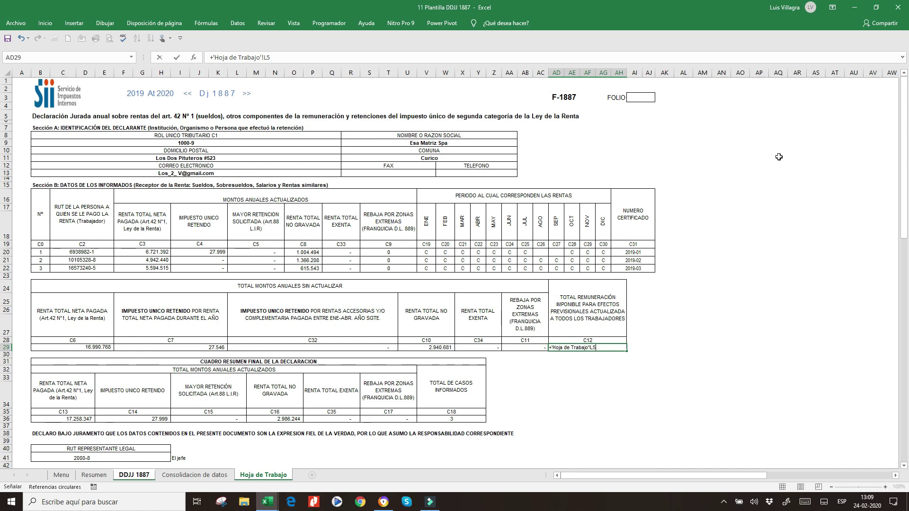
key(Up)
key(Right)
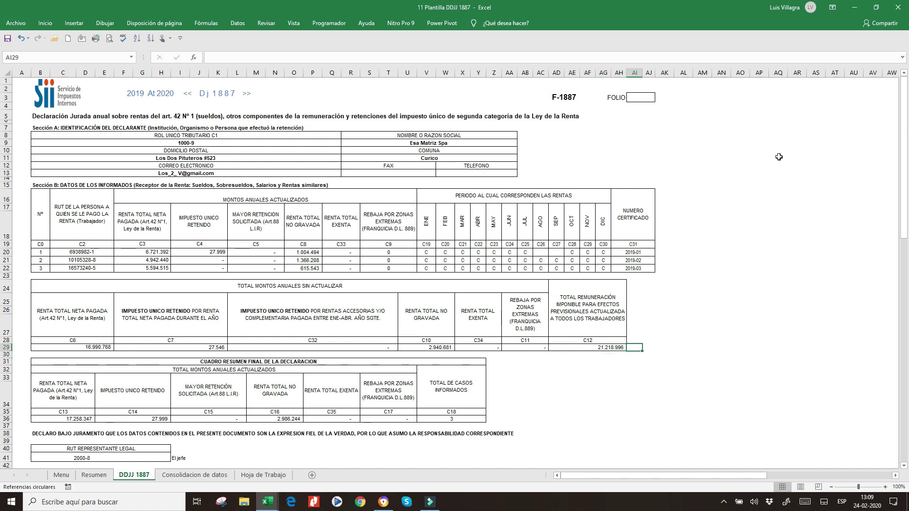
text(+)
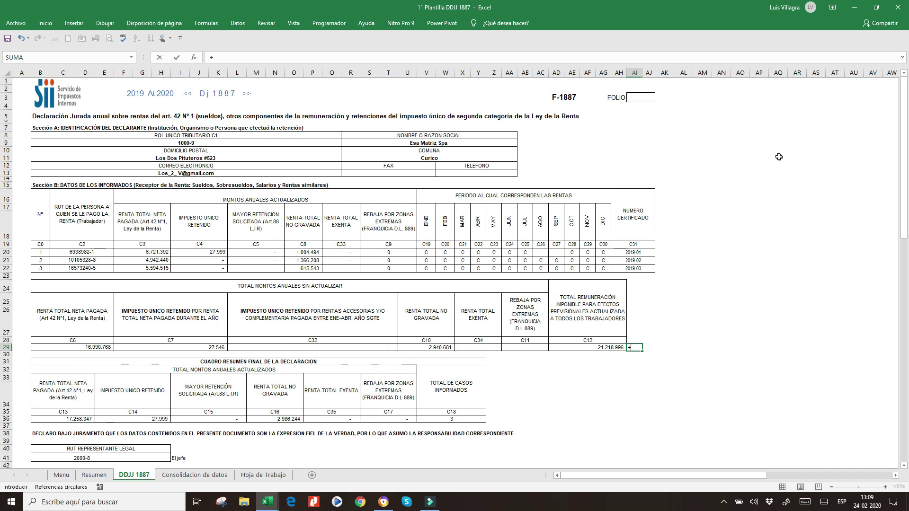
key(Left)
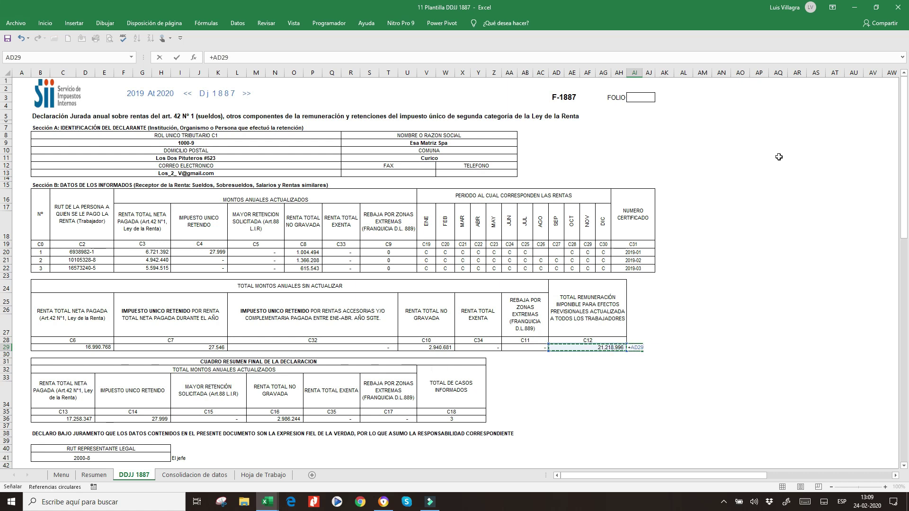
key(Escape)
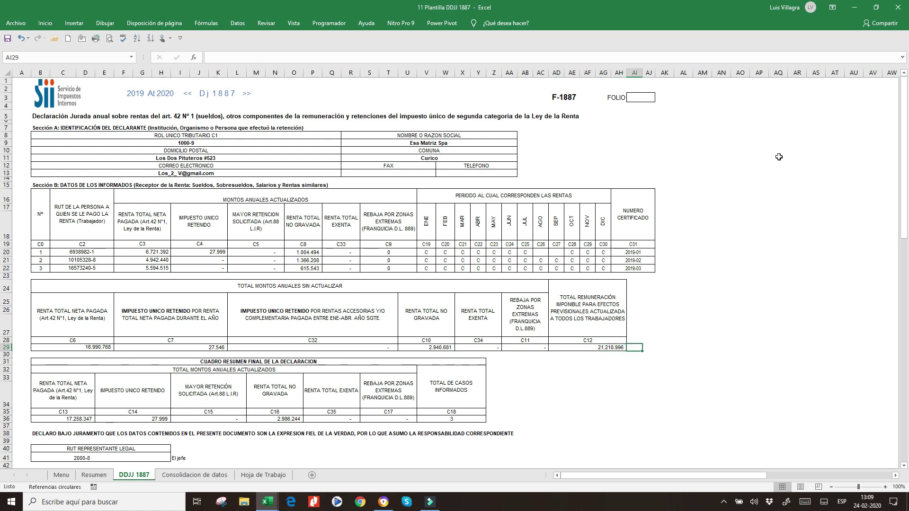
key(Left)
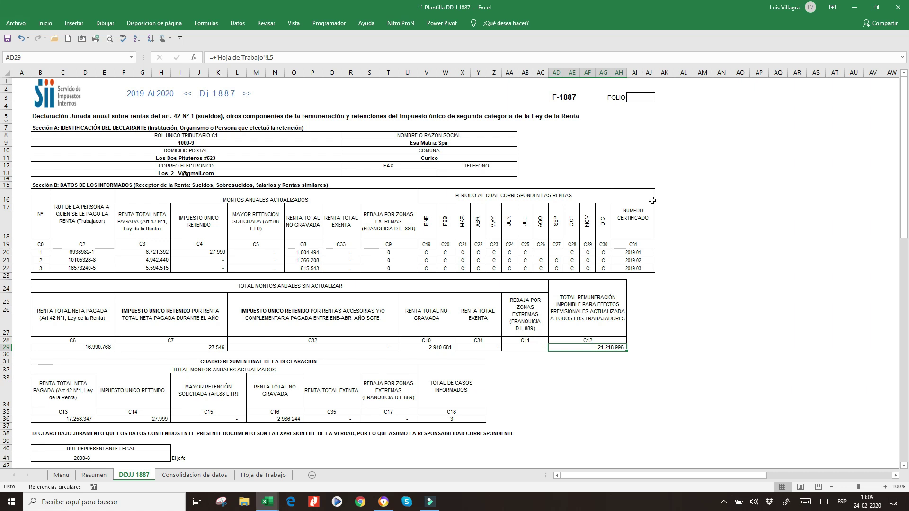
- Inspect the final summary formulas in row 36 for C13, C14, C15, C16 and the C18 reported cases
click(60, 419)
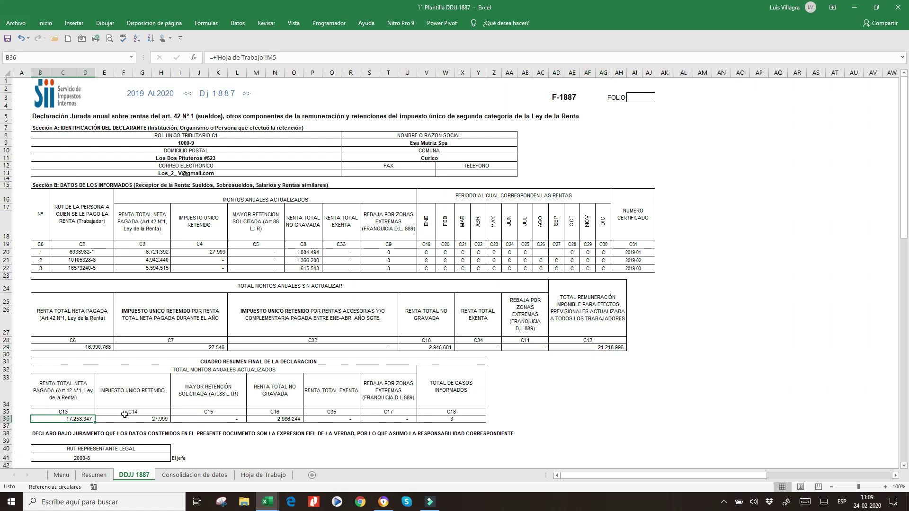
click(149, 418)
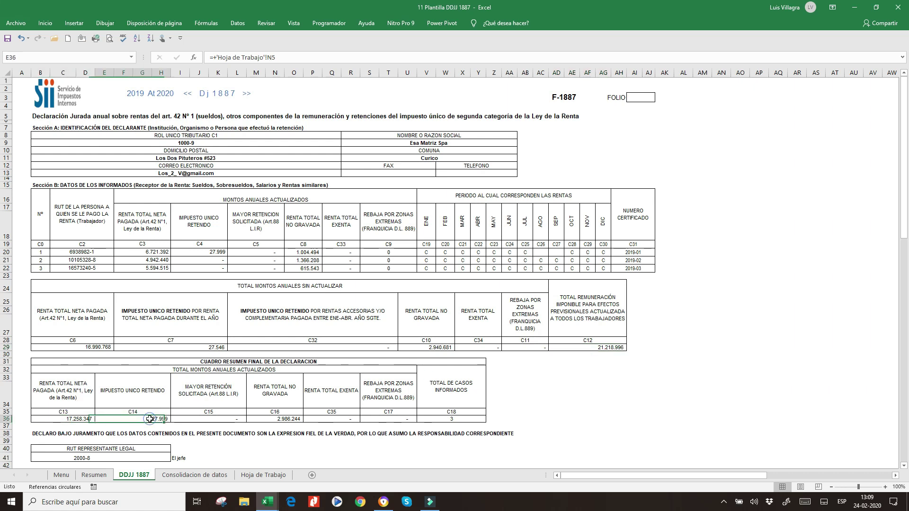
click(215, 420)
click(274, 421)
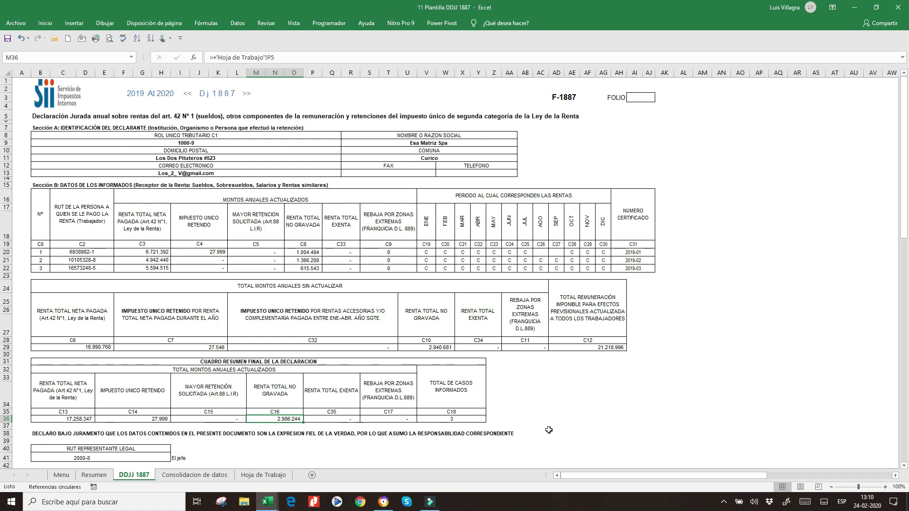
click(461, 420)
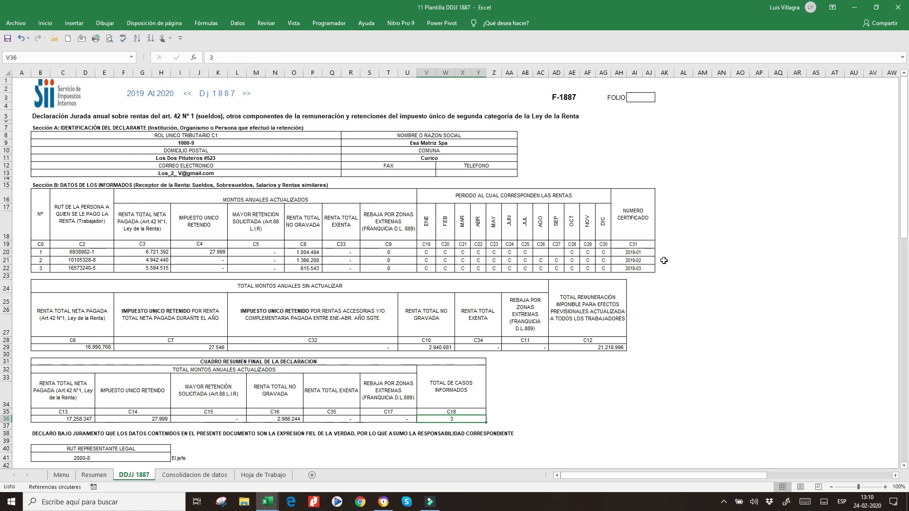
- Review the C32 heading, the legal representative's RUT area and the declarant identification block on the form
click(237, 315)
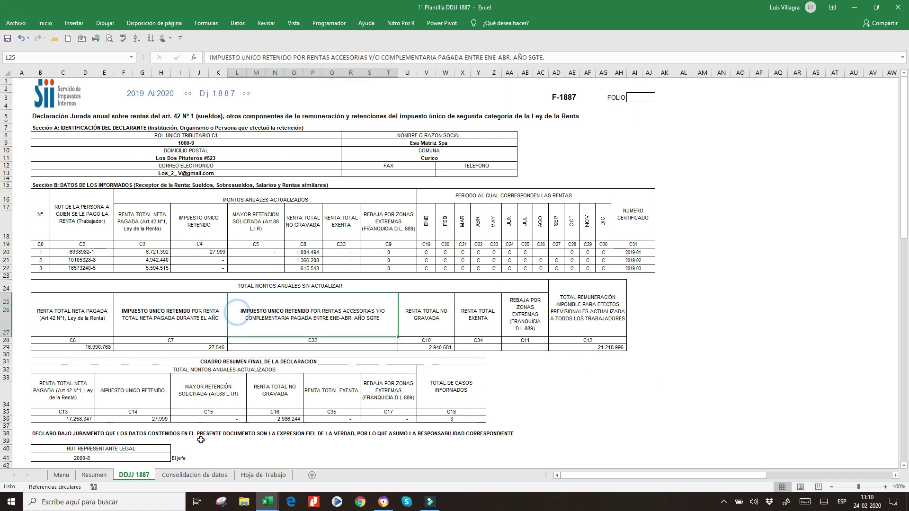
click(184, 458)
click(113, 457)
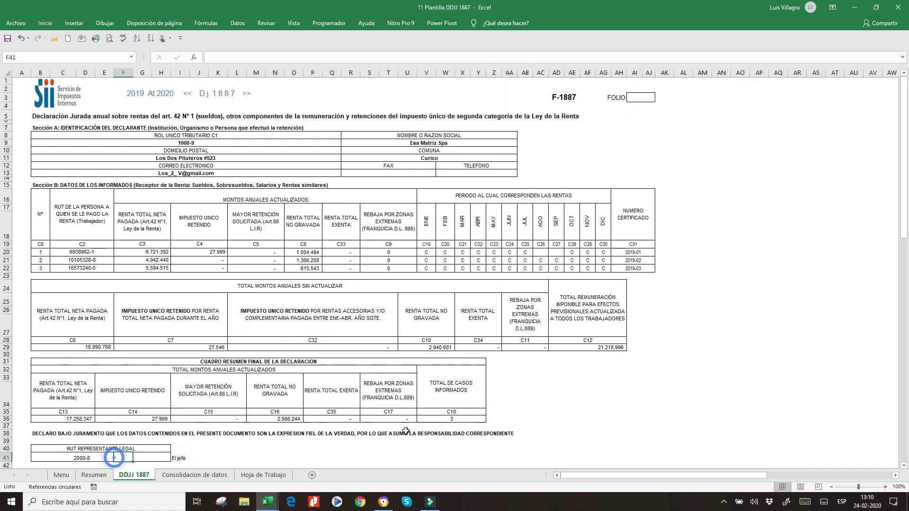
click(605, 153)
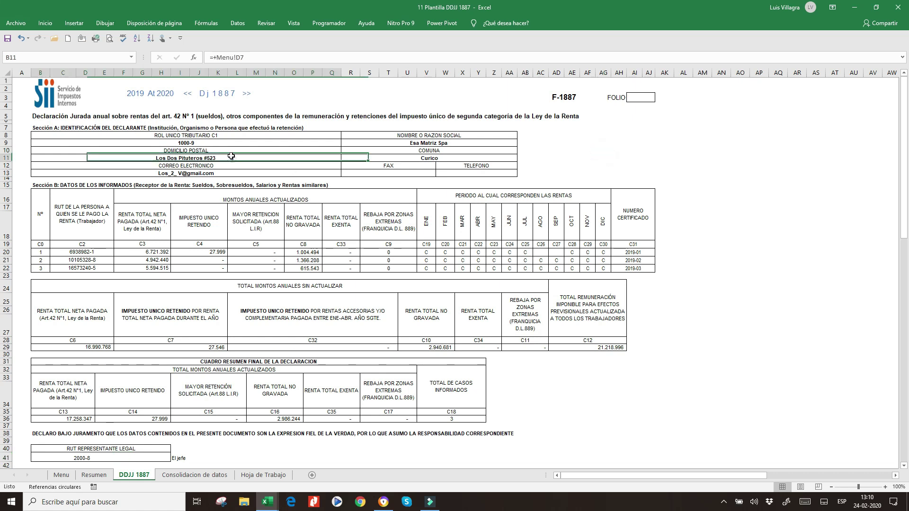
click(211, 137)
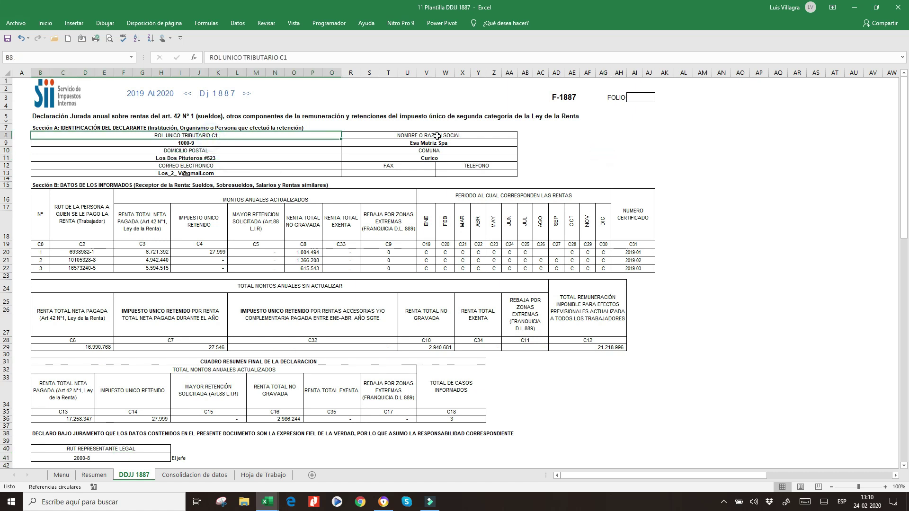
- Open the Resumen sheet and examine the March Corregido formula, the January code 48 amount and the Código 48 F29 heading
click(93, 475)
click(203, 216)
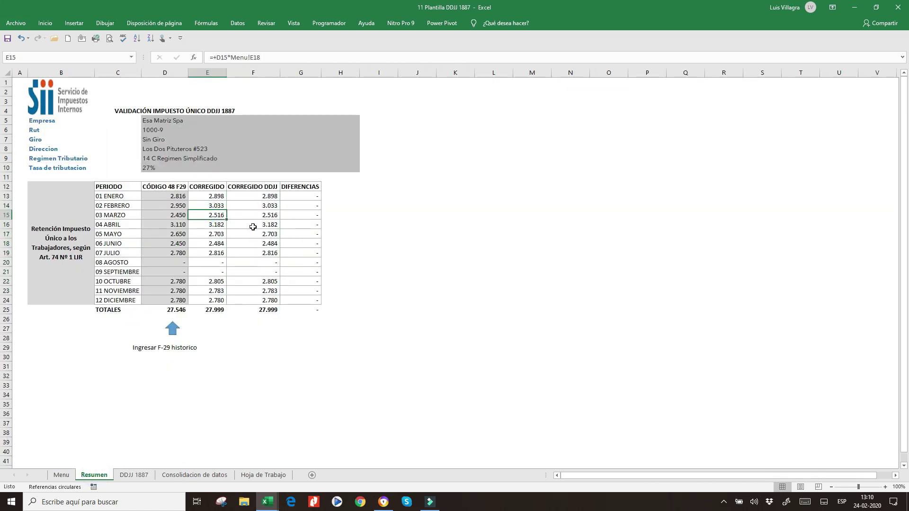
click(171, 198)
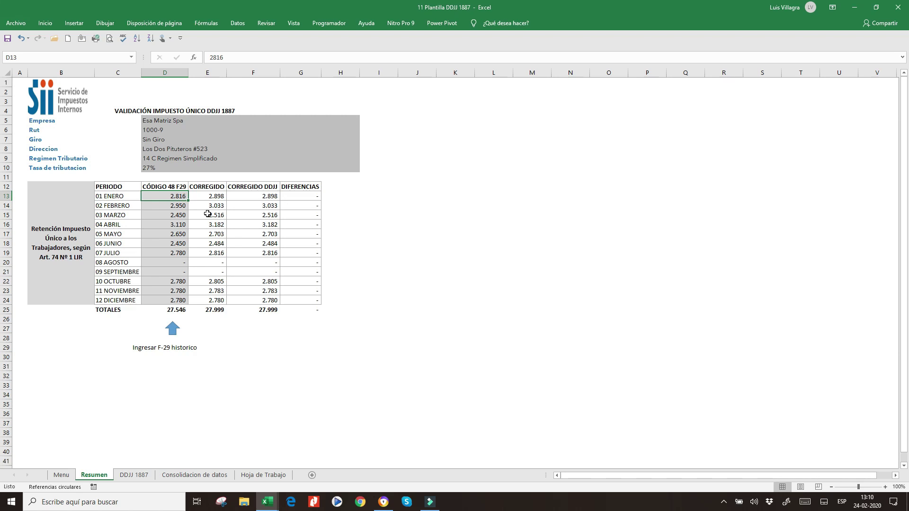
click(174, 187)
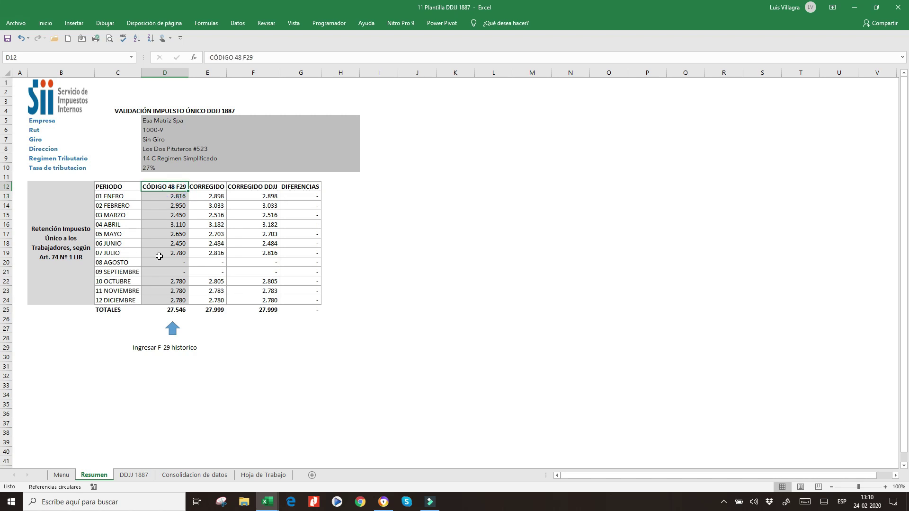
- Check the Código 48 F29 amounts from January through October, and the January Corregido formula in E13
click(178, 198)
click(180, 206)
click(180, 214)
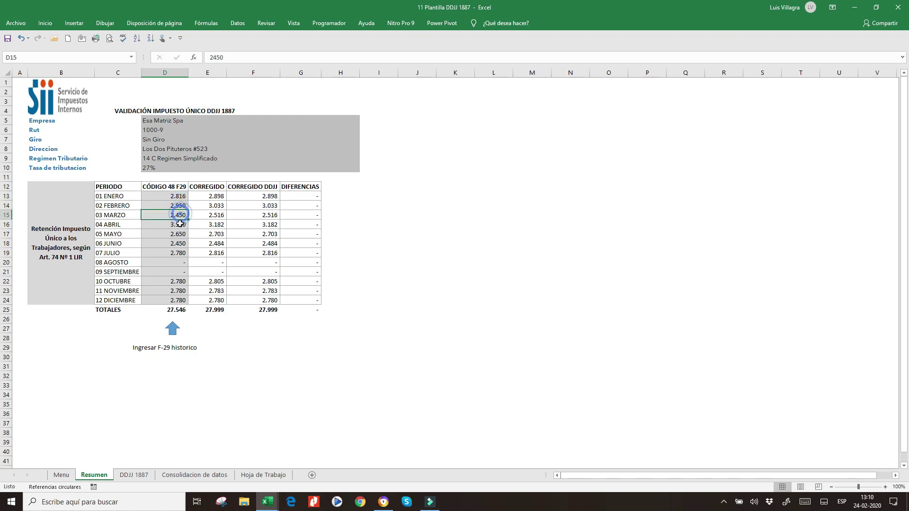
click(180, 223)
click(180, 233)
click(180, 244)
click(180, 253)
click(180, 262)
click(181, 281)
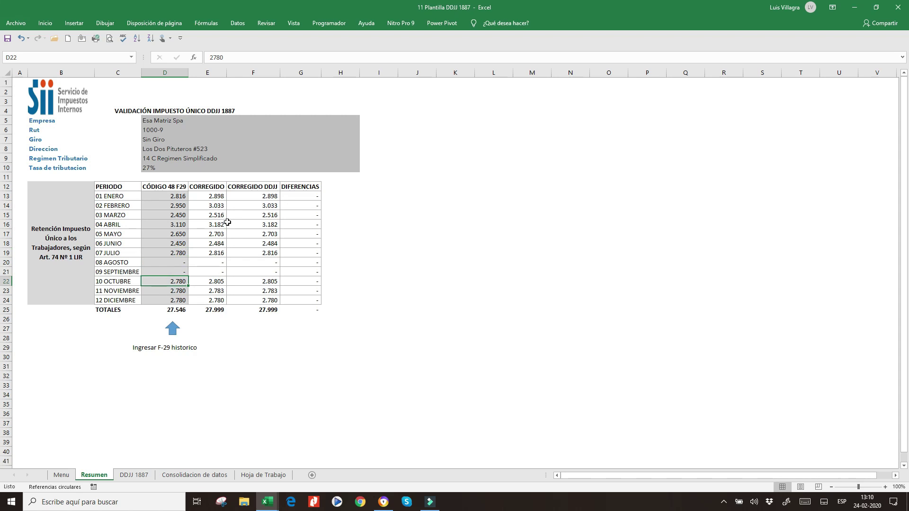
click(217, 197)
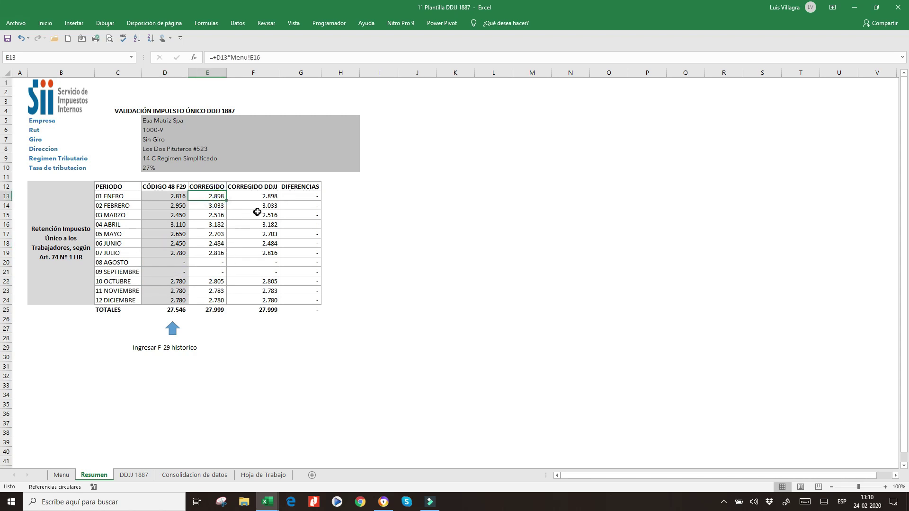
click(202, 195)
- Insert blank cells before the Corregido column, moving it one place over, and copy F12:F25 into E12:E25
drag(209, 183, 209, 224)
drag(239, 186, 252, 310)
key(ctrl+c)
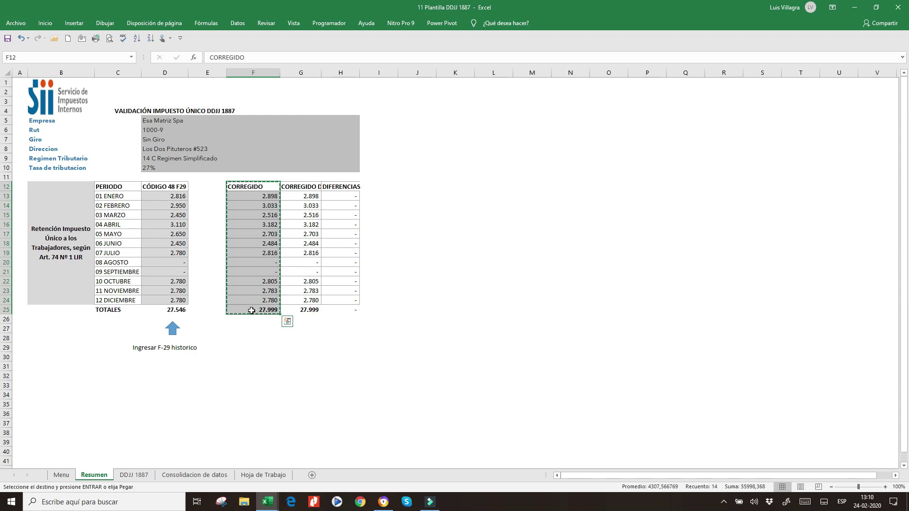
key(Left)
key(ctrl+v)
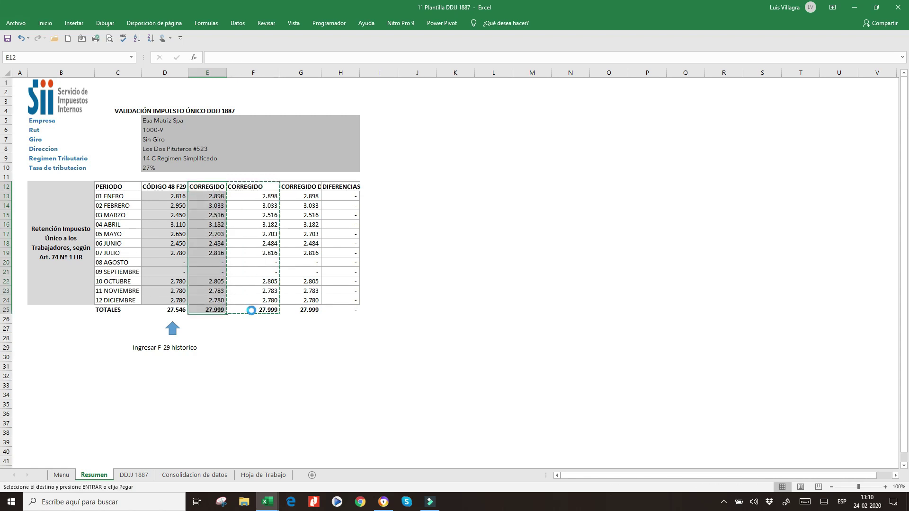
key(Return)
key(Up)
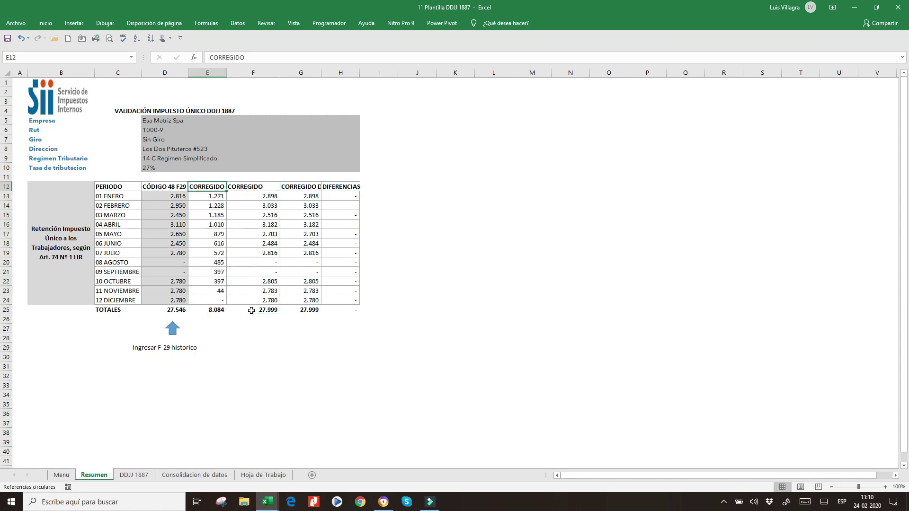
- Change the heading in E12 to IPC and save the workbook
text(IPC)
key(Return)
text(7)
key(Escape)
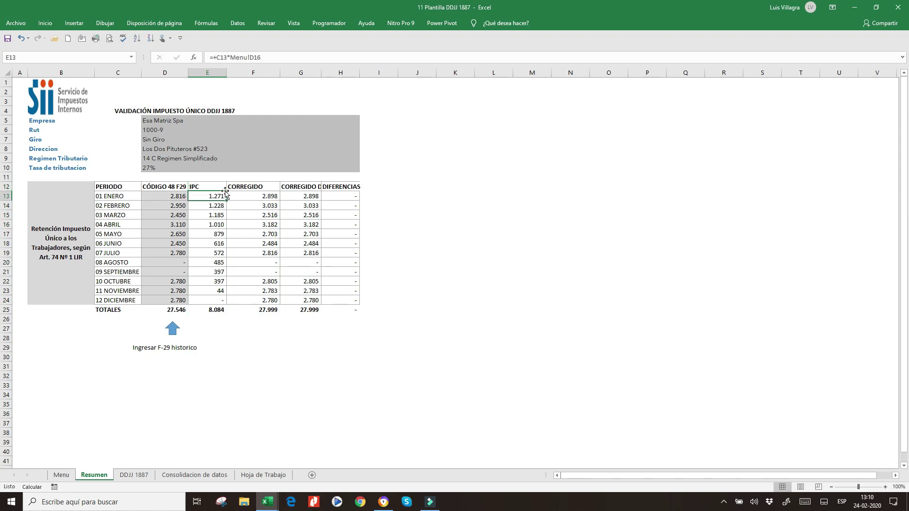
click(210, 185)
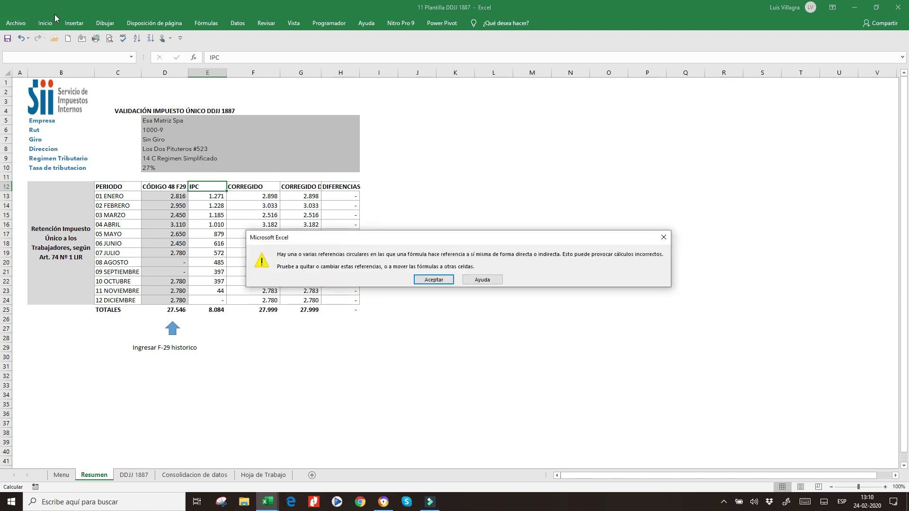
click(416, 280)
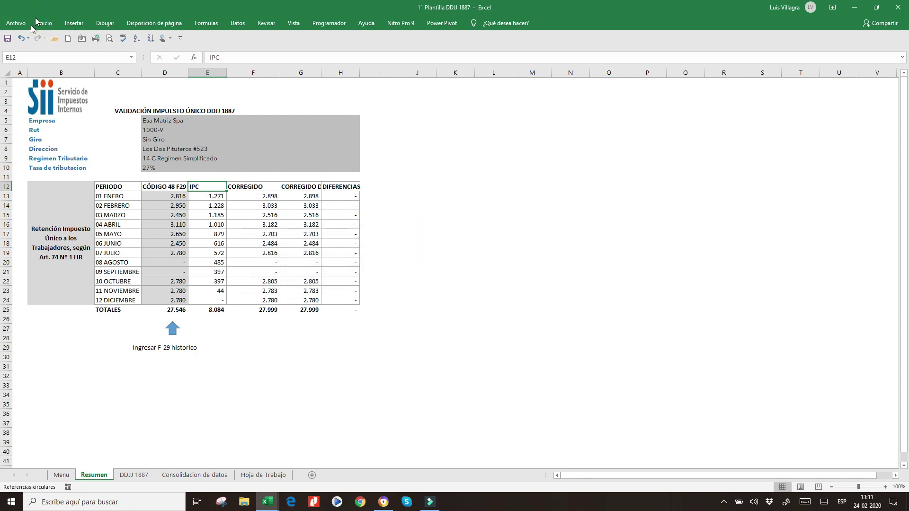
click(7, 38)
- Link the January IPC cell E13 to the January factor in Menu!E16
click(217, 197)
text(+)
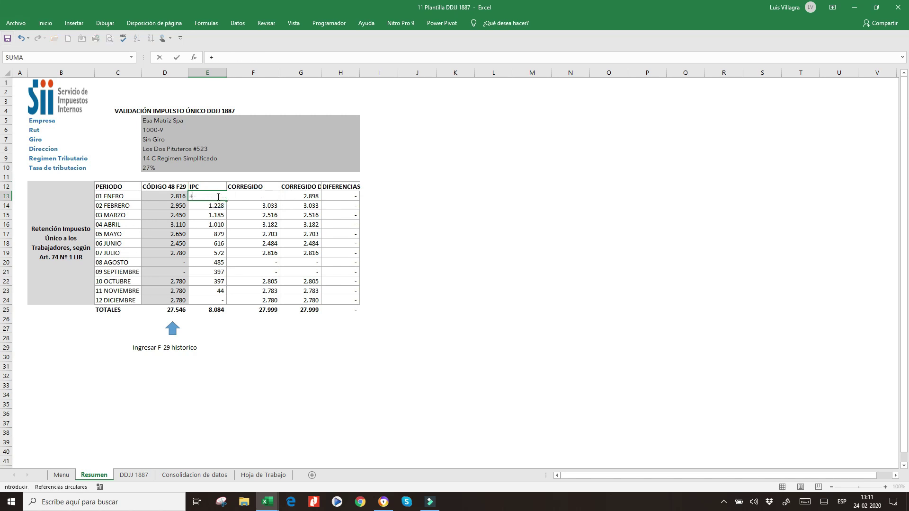
click(63, 477)
click(231, 248)
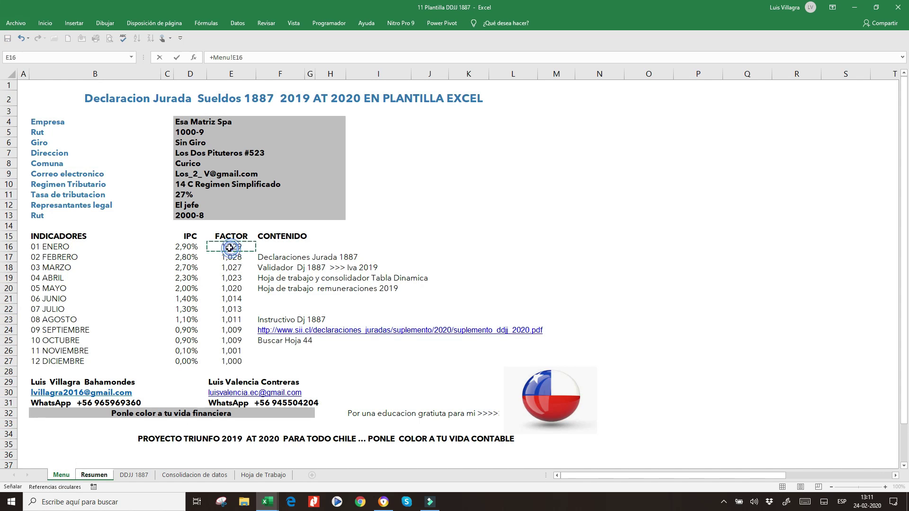
key(Return)
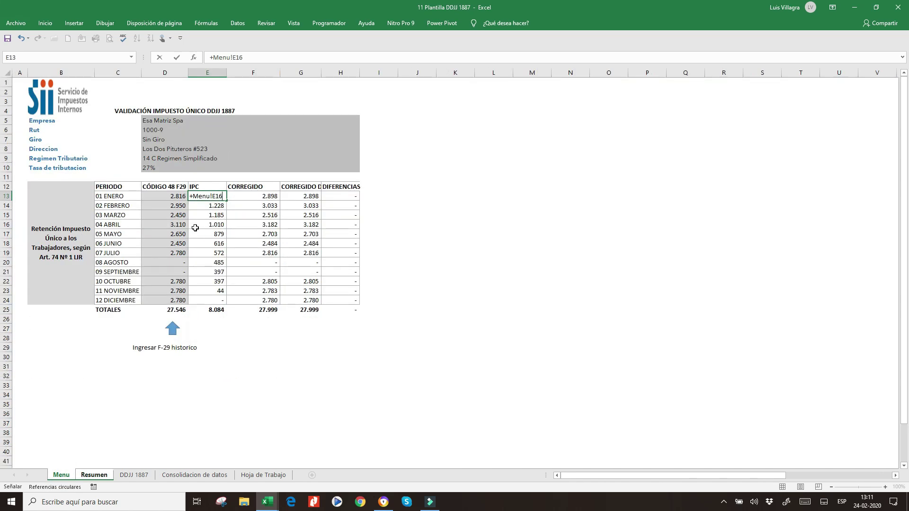
key(Return)
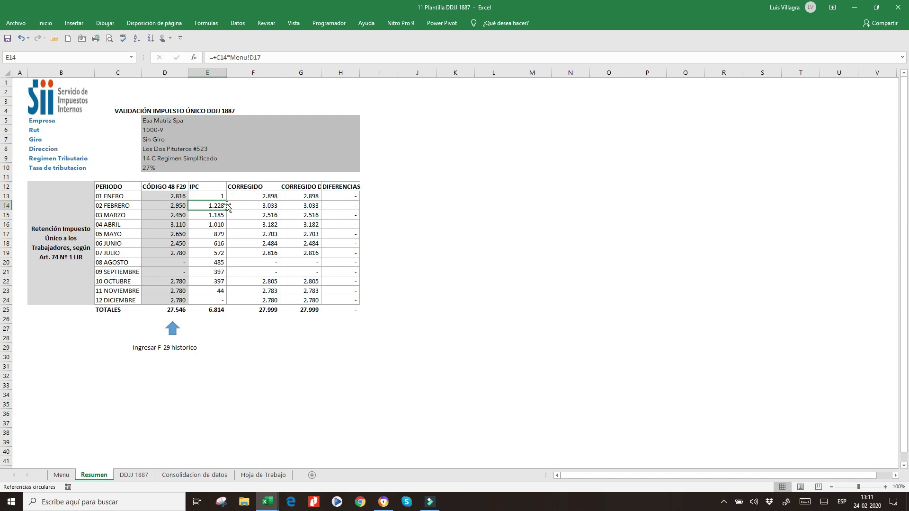
- Increase the decimals of the January IPC factor in E13 to three places
click(221, 197)
click(45, 23)
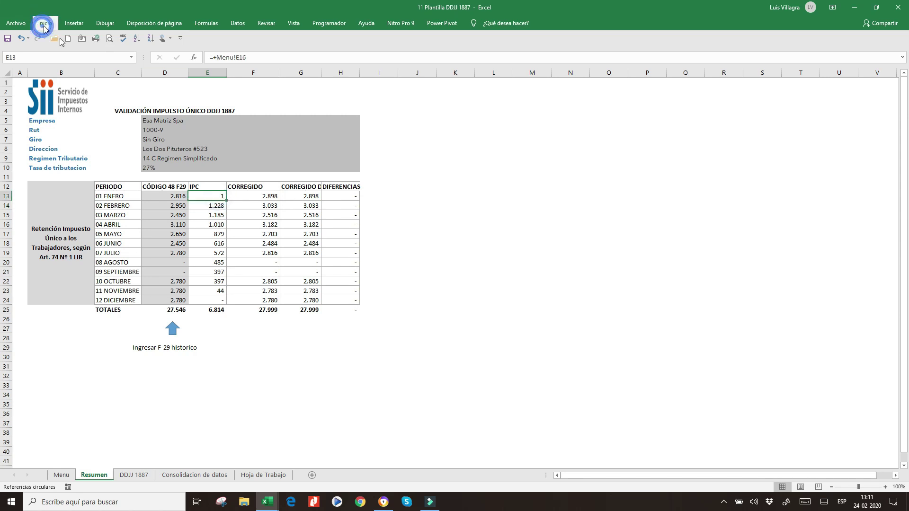
click(372, 51)
click(371, 55)
click(370, 56)
click(224, 203)
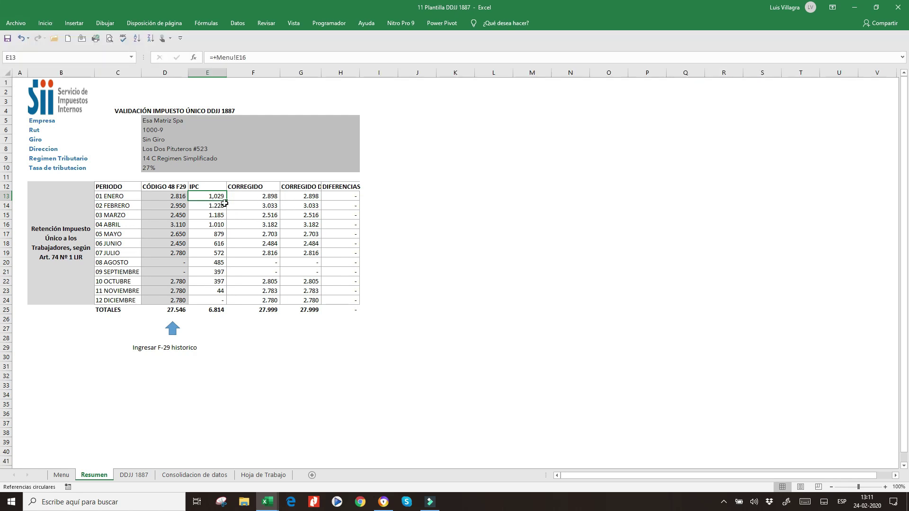
- Fill the IPC factor down from January to December and delete the column's total in E25
drag(226, 200, 220, 304)
click(219, 310)
key(Delete)
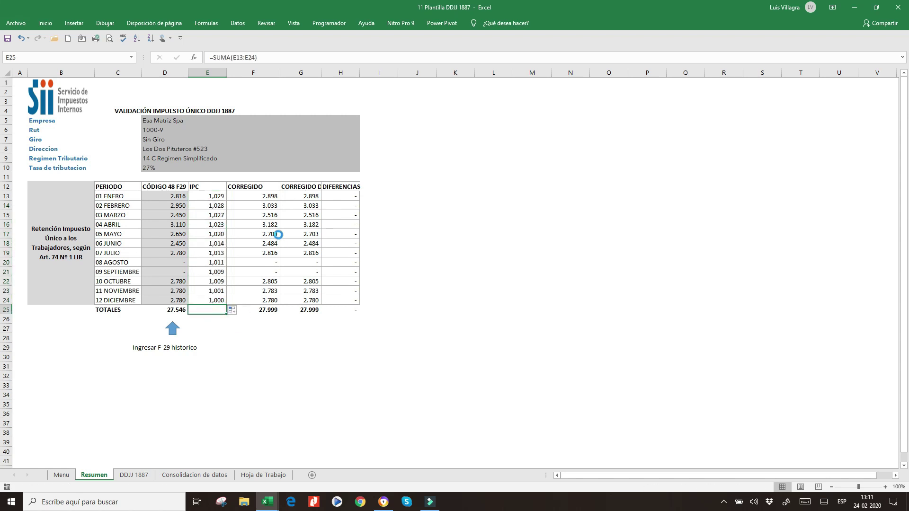
- Enter the formula +D13*E13 for the January Corregido amount and fill it down to December
click(268, 196)
text(+)
key(Left)
key(Left)
text(*)
key(Left)
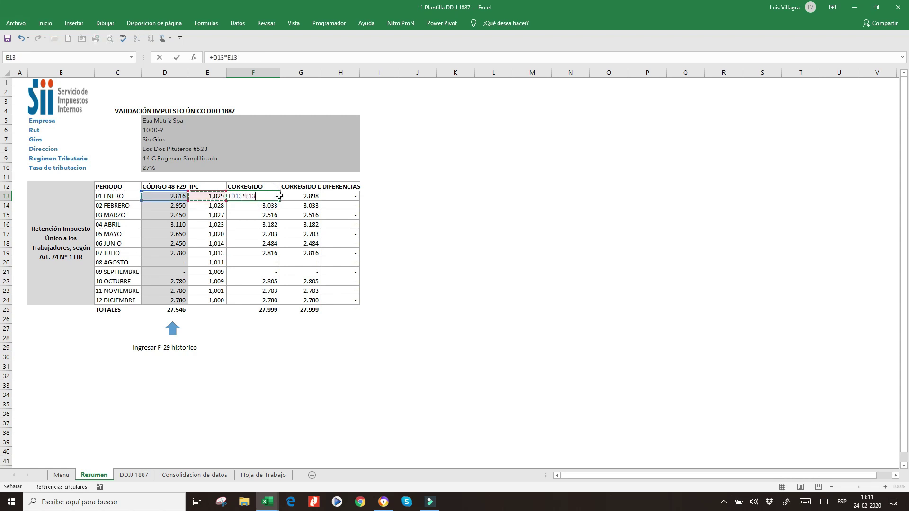
key(Return)
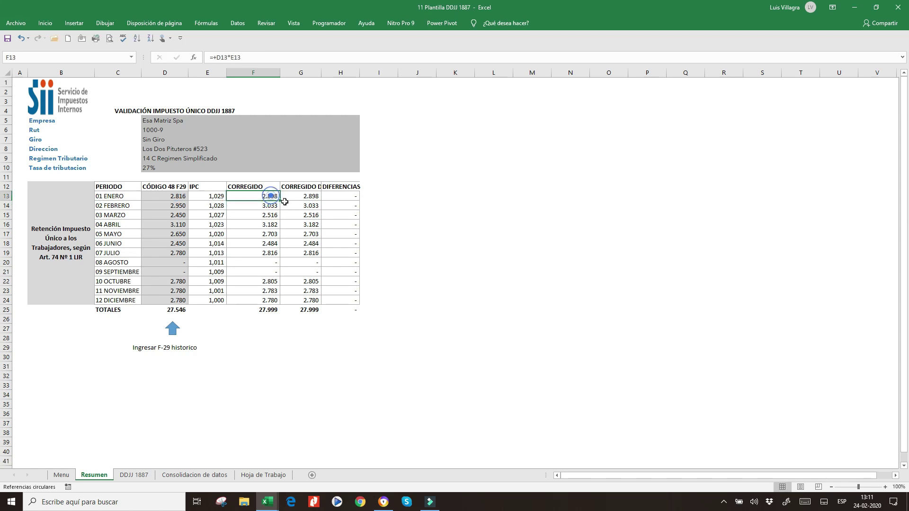
drag(281, 202, 277, 305)
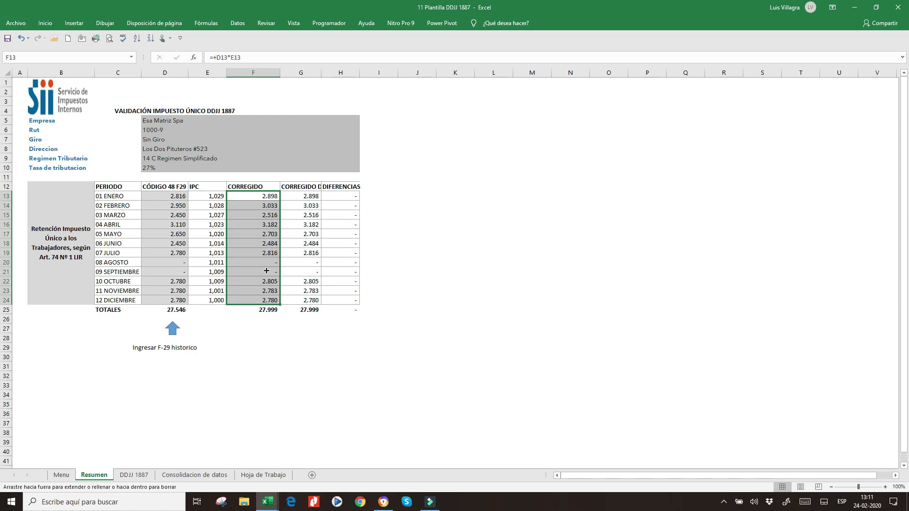
- Check the January code 48 amount, several Corregido formulas and the January Corregido DDJJ formula in G13
click(177, 196)
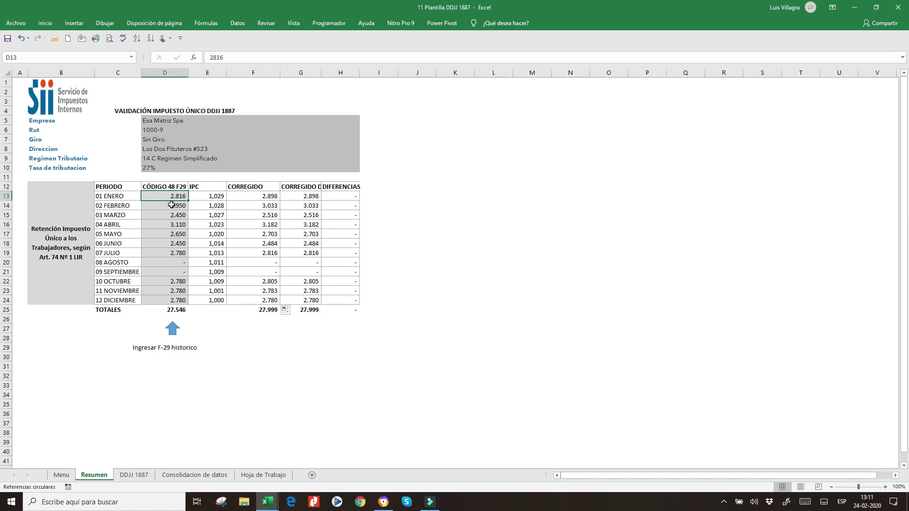
click(268, 199)
click(256, 282)
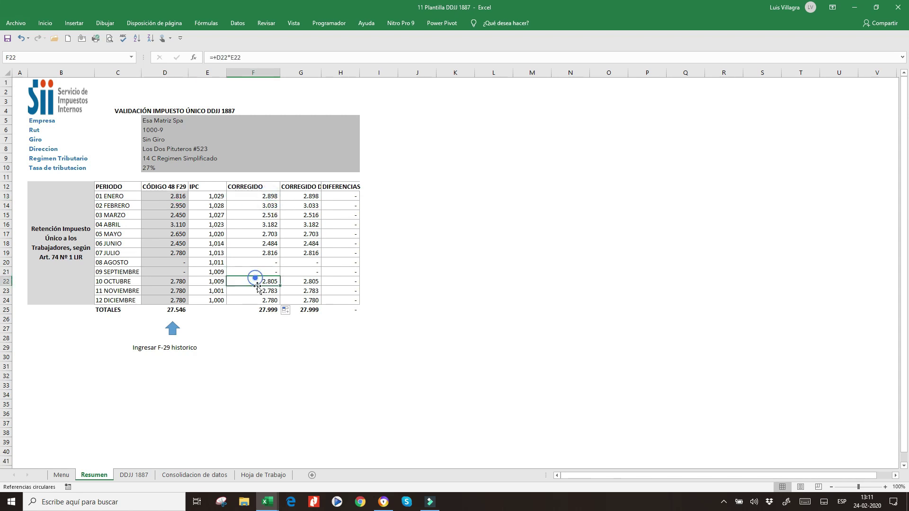
click(263, 205)
click(295, 195)
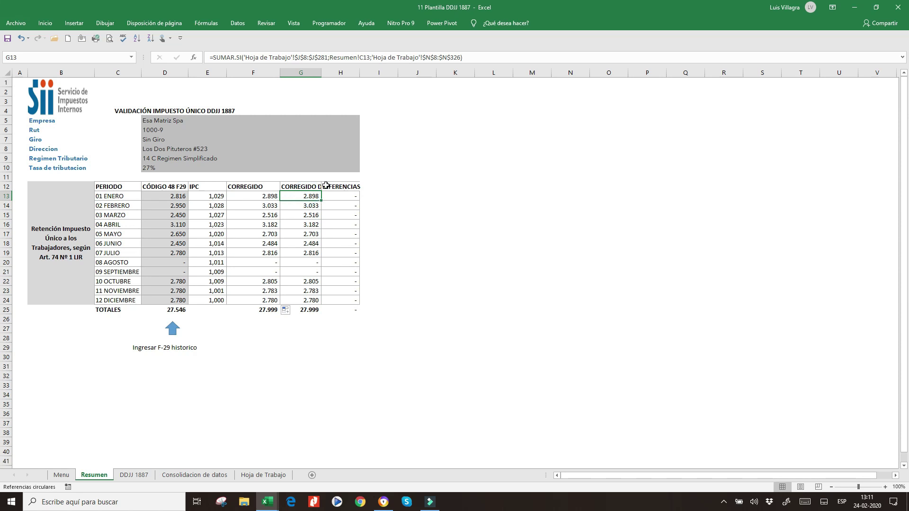
- Widen the Corregido DDJJ and Diferencias columns to fit their headings, checking the monthly differences and the Corregido DDJJ total
drag(321, 73, 387, 70)
click(375, 195)
click(373, 259)
drag(369, 267, 366, 300)
click(326, 309)
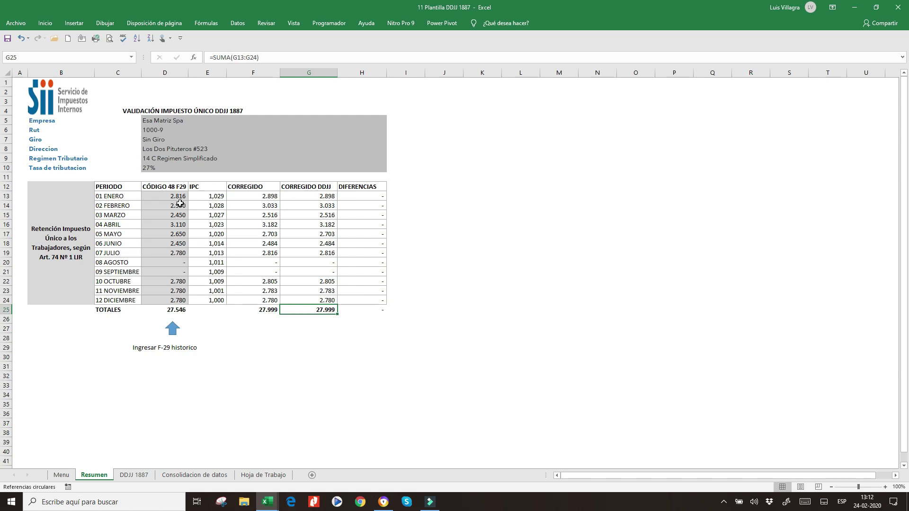
click(332, 199)
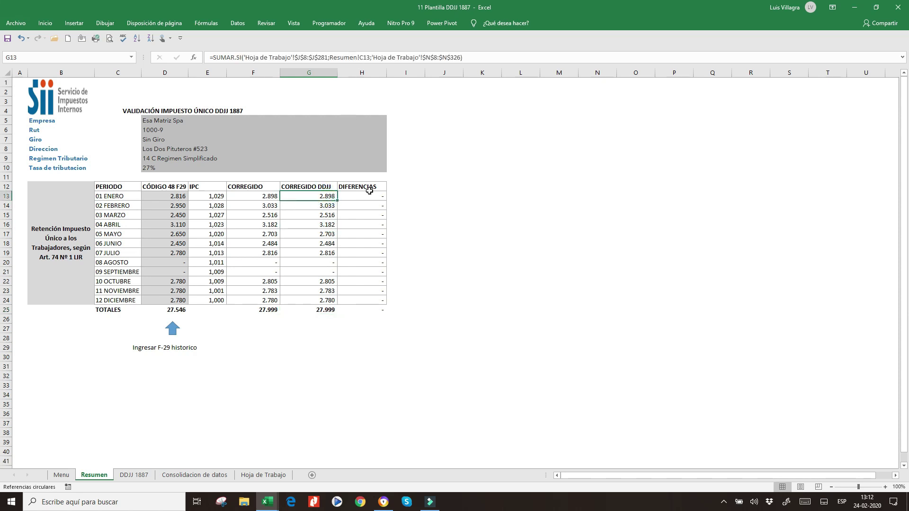
drag(386, 72, 387, 73)
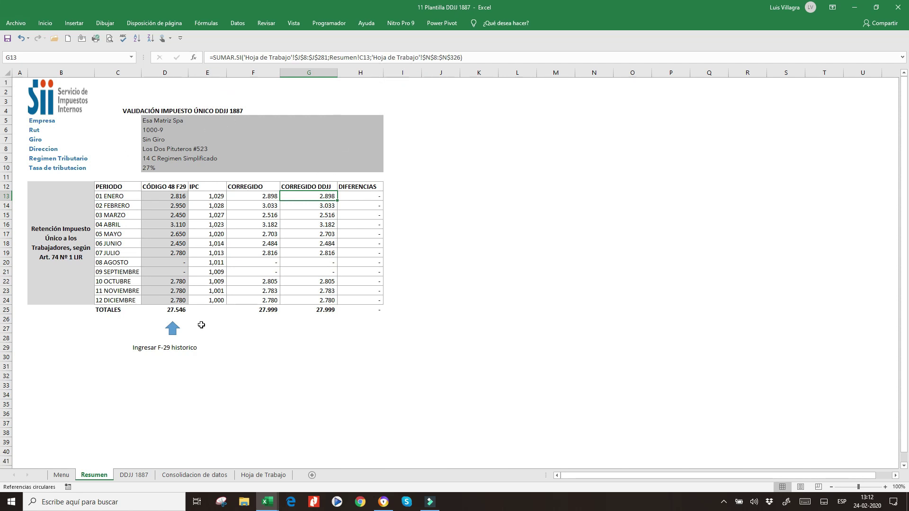
- Look over the Menu, Resumen, DDJJ 1887 and Consolidacion de datos sheets
click(61, 475)
click(93, 475)
click(128, 475)
click(168, 476)
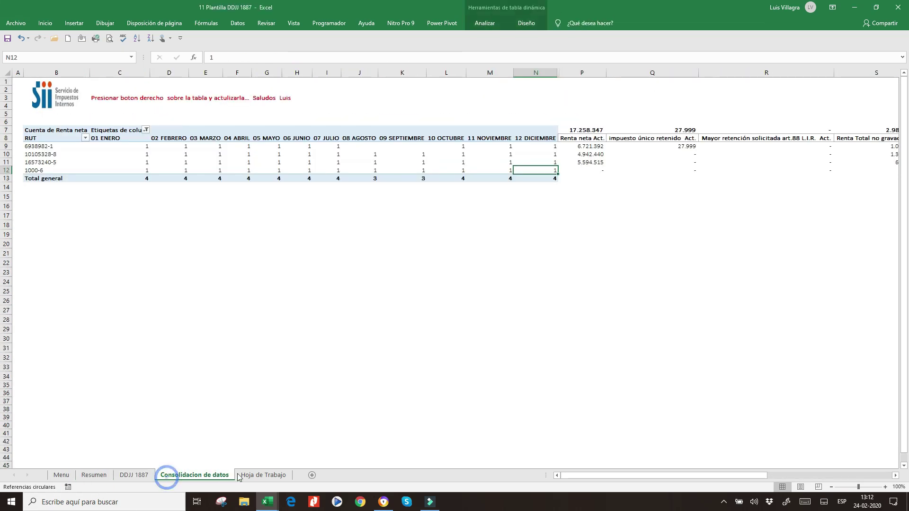
- Review the payroll records in Hoja de Trabajo from the first row to the last, including the February period cell J11
click(263, 476)
scroll(308, 228, up, 20)
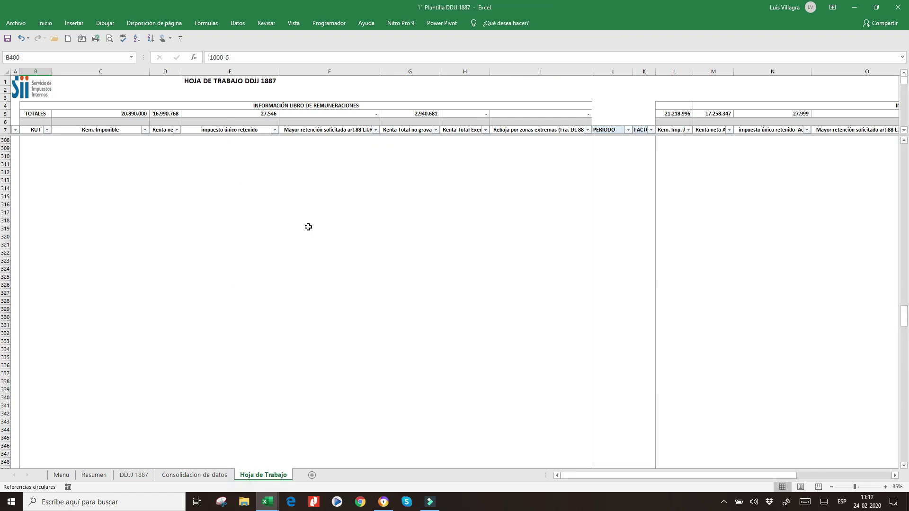
scroll(307, 226, down, 10)
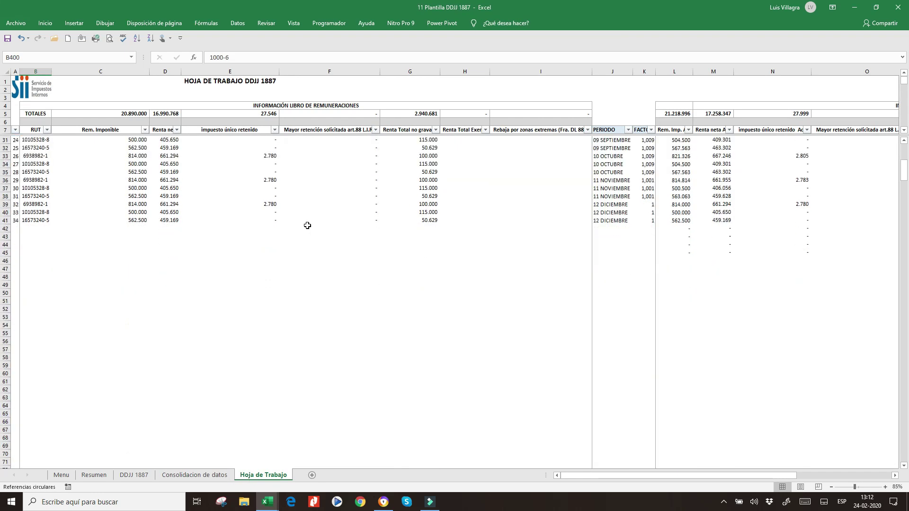
scroll(307, 225, up, 10)
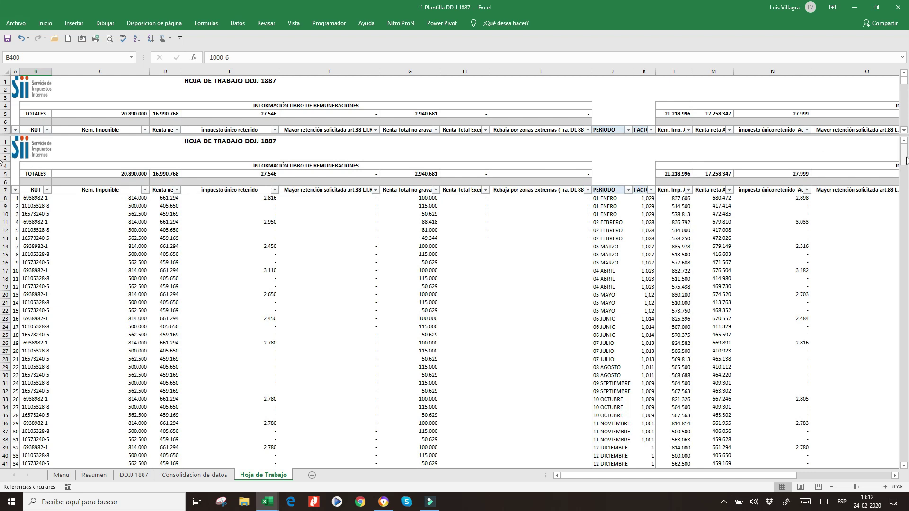
drag(904, 155, 904, 163)
click(612, 172)
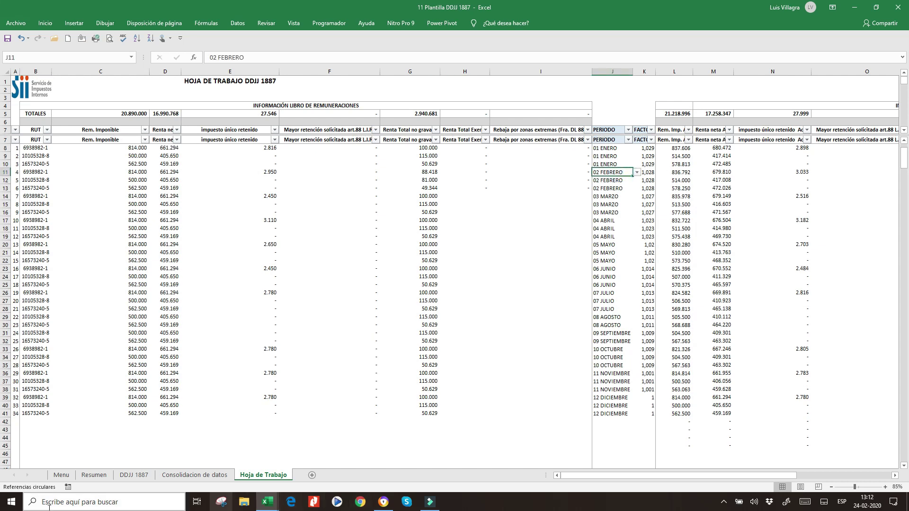
- Review the template's five sheets in turn, from Menu through Resumen, DDJJ 1887 and Consolidacion de datos to Hoja de Trabajo
click(61, 475)
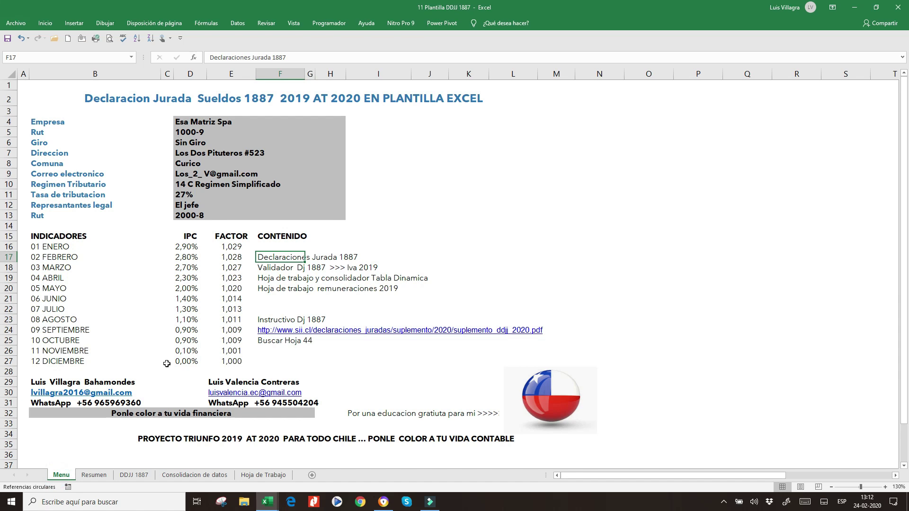
click(93, 475)
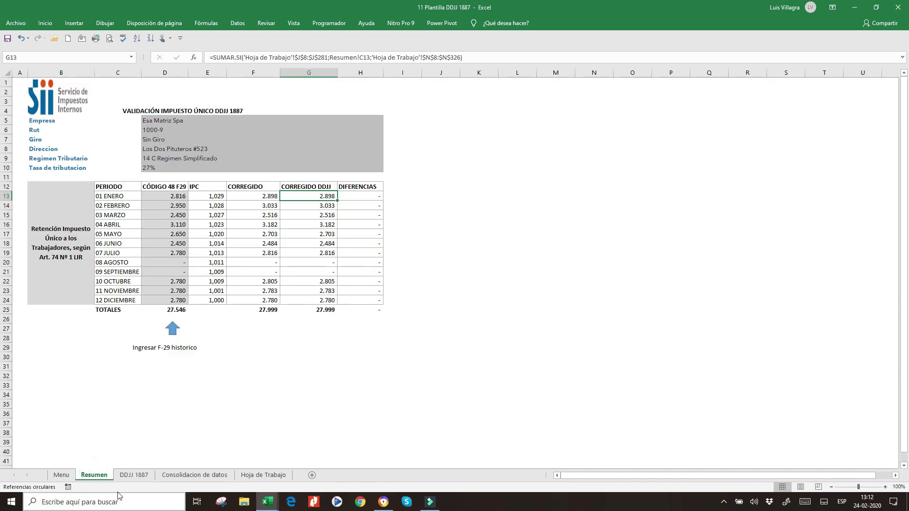
click(134, 474)
click(192, 474)
click(254, 476)
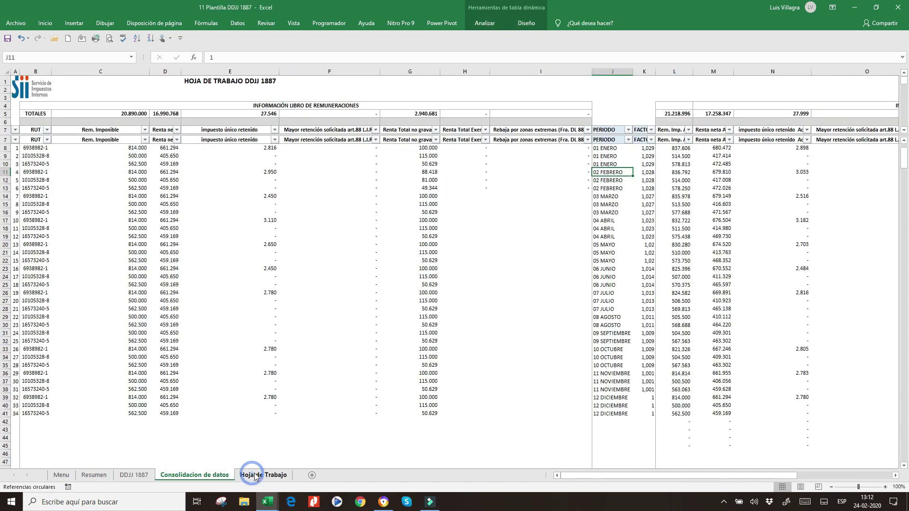
click(213, 475)
click(134, 475)
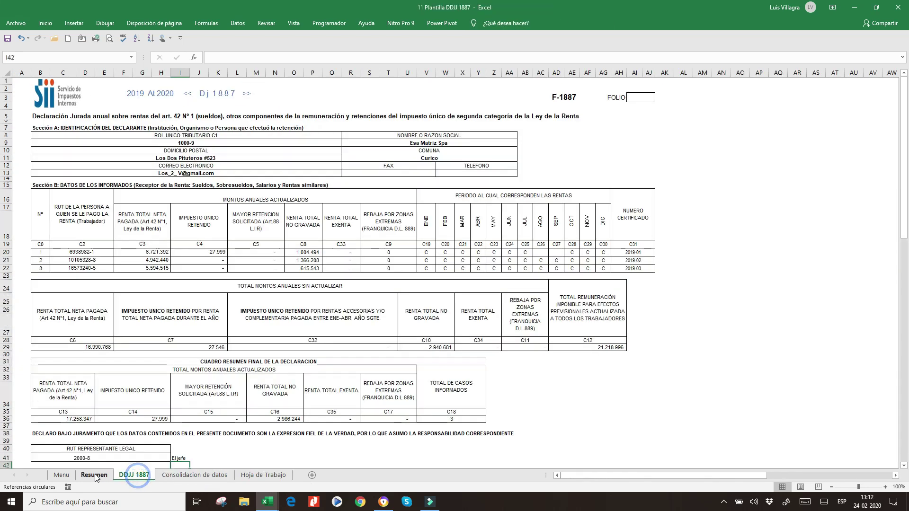
click(94, 474)
click(194, 475)
click(262, 475)
click(187, 475)
click(134, 475)
click(94, 475)
click(61, 474)
click(86, 475)
click(134, 475)
click(193, 475)
click(261, 473)
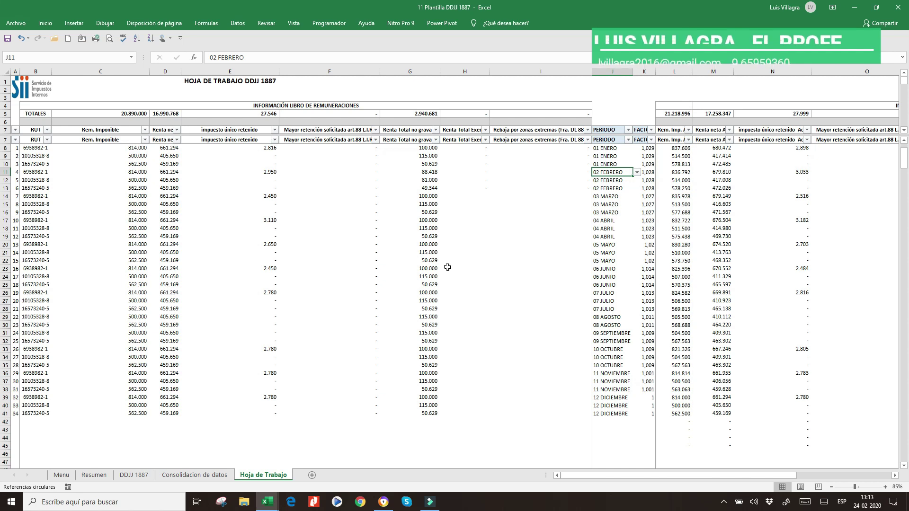
- Examine the first payroll rows in Hoja de Trabajo: Rem. Imponible, Renta neta and impuesto único retenido
click(266, 155)
click(126, 156)
click(243, 147)
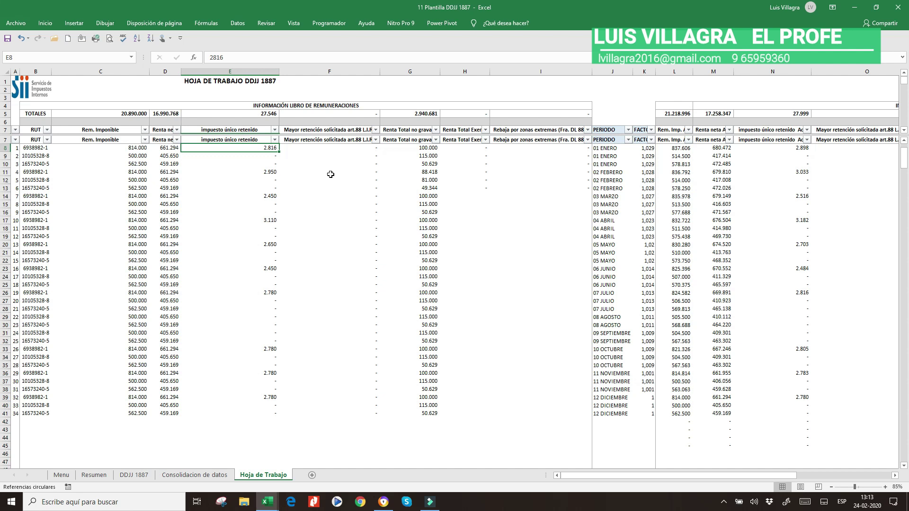
click(133, 148)
click(161, 148)
- Narrow the Rem. Imponible, impuesto único retenido and Mayor retención solicitada columns in the payroll section of Hoja de Trabajo
drag(148, 72, 118, 73)
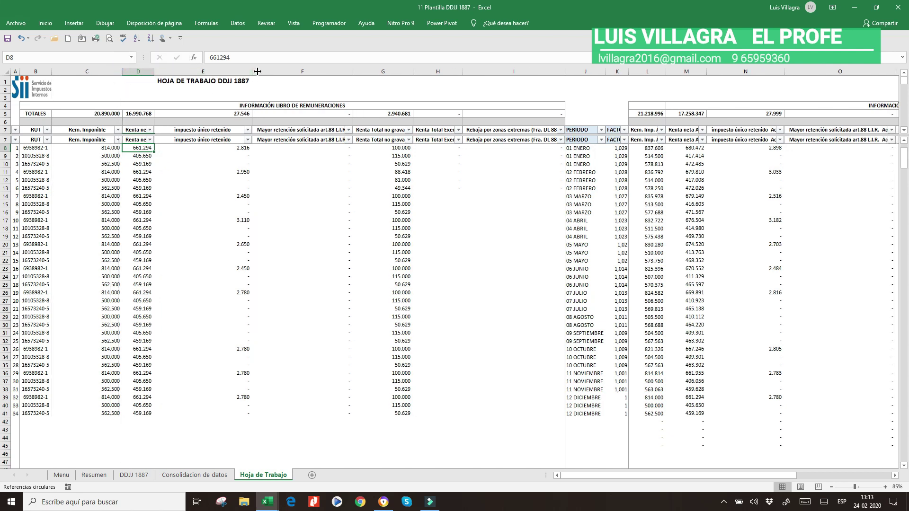
drag(252, 71, 232, 72)
drag(337, 74, 332, 73)
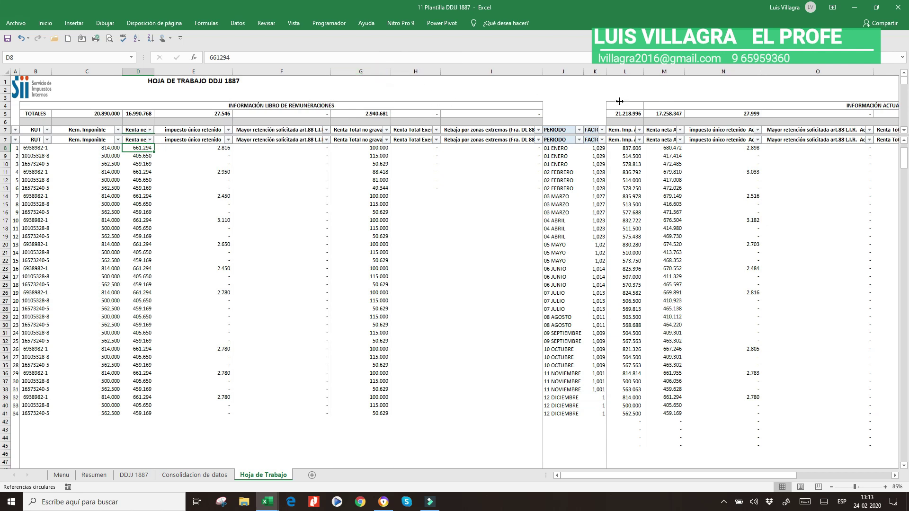
- Slightly narrow the PERIODO column in Hoja de Trabajo
drag(585, 73, 581, 73)
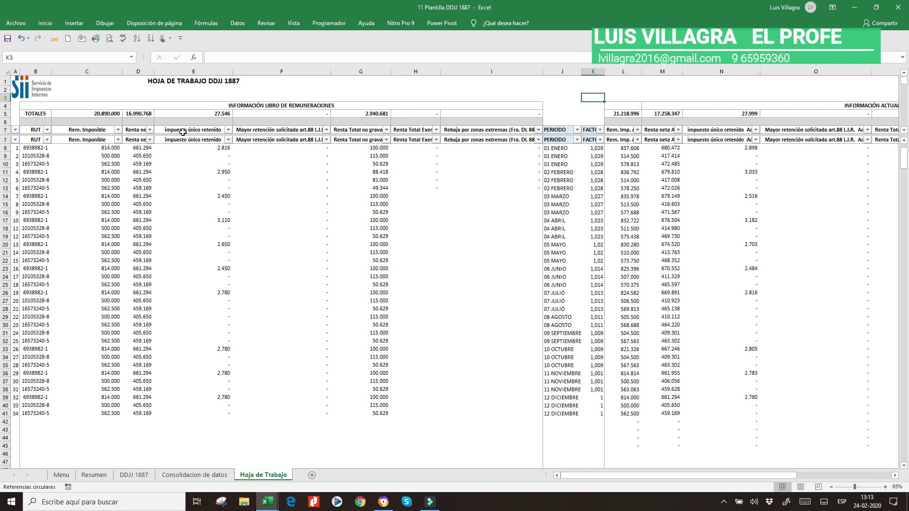
click(182, 83)
- Return to the Menu sheet and review the company details block from Empresa to the legal representative's Rut
click(61, 474)
click(359, 191)
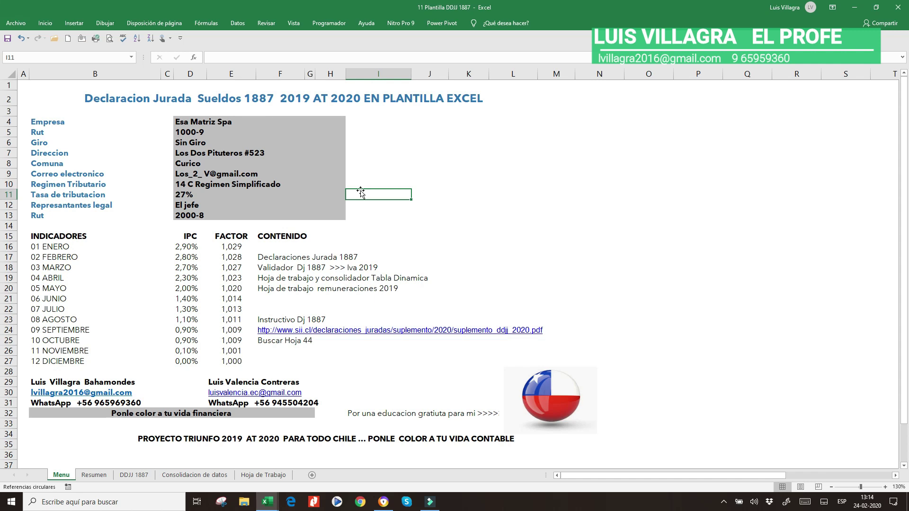
click(367, 152)
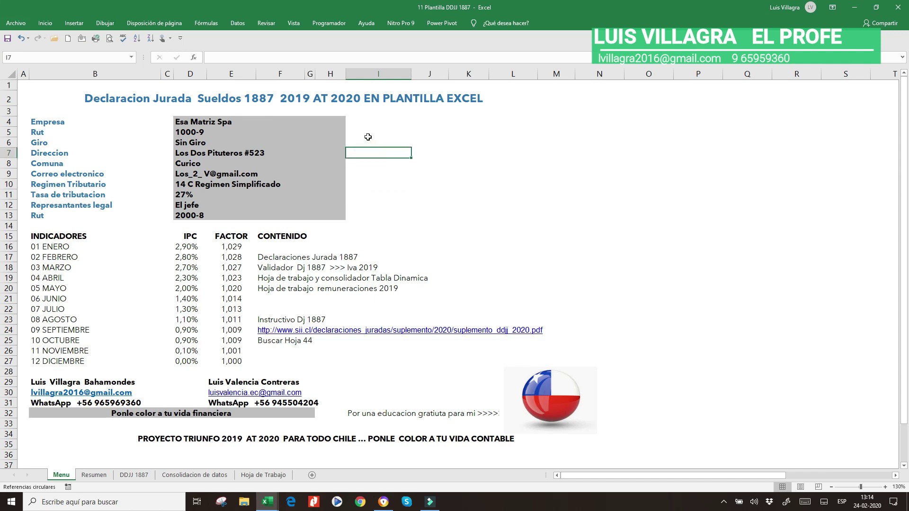
click(366, 122)
click(364, 153)
click(367, 175)
click(367, 215)
click(364, 122)
click(367, 174)
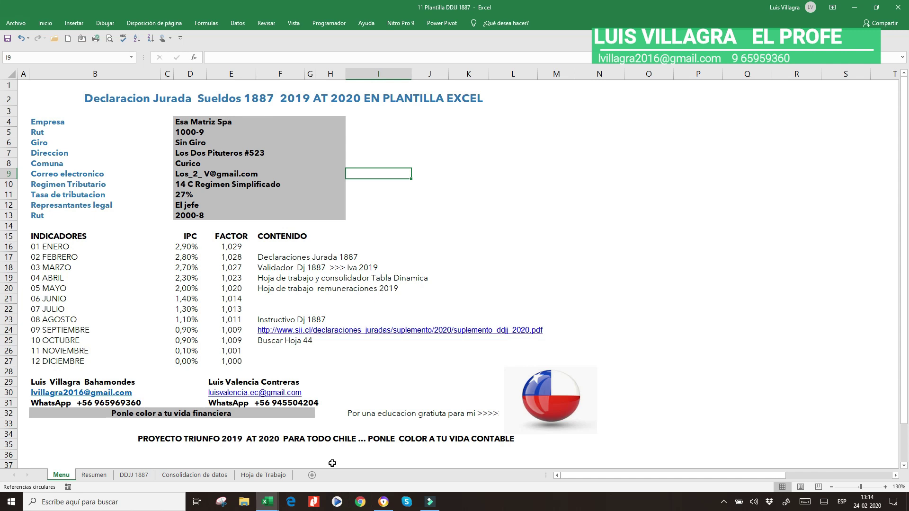
- Switch to Filmora9 and open the list of recording options in the media library
click(429, 503)
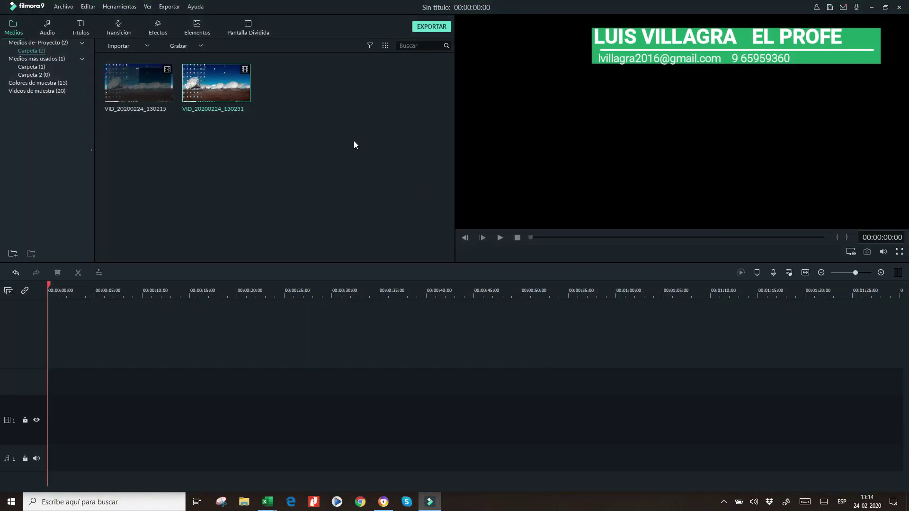
click(201, 44)
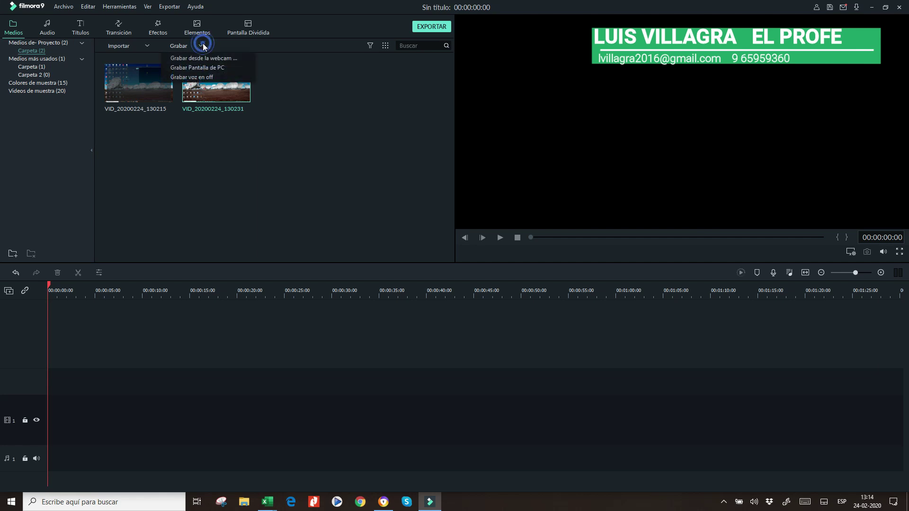